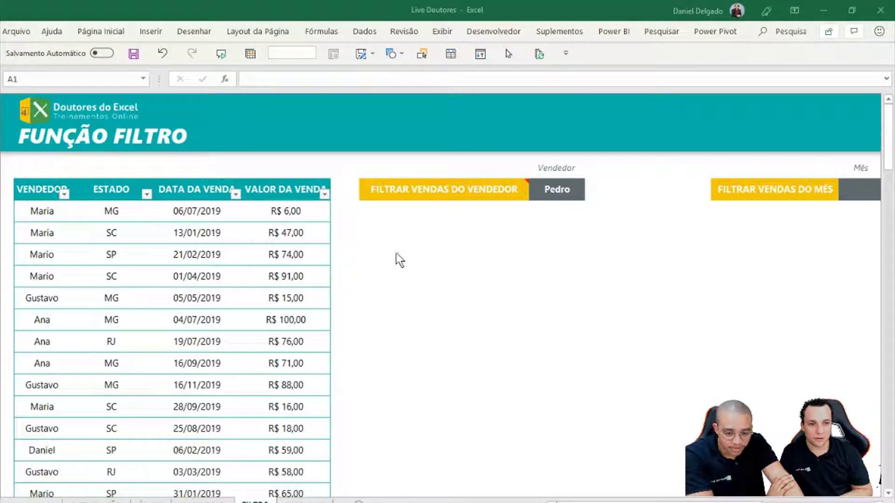
Start a FILTRO formula in cell G5, directly below the seller filter heading.
left_click(446, 213)
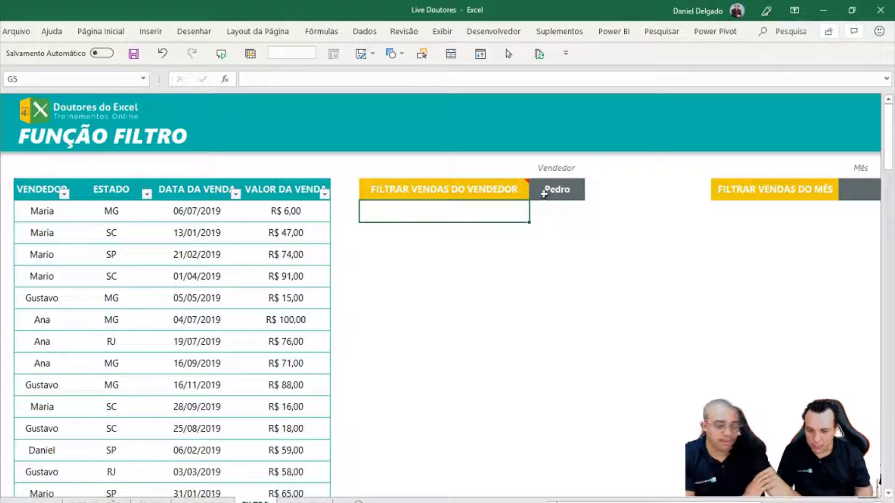
mouse_move(504, 192)
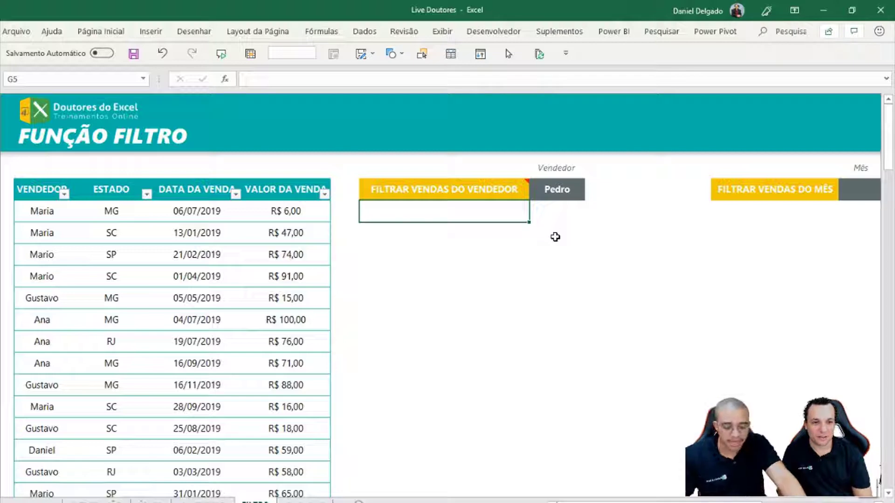
type("=filtr")
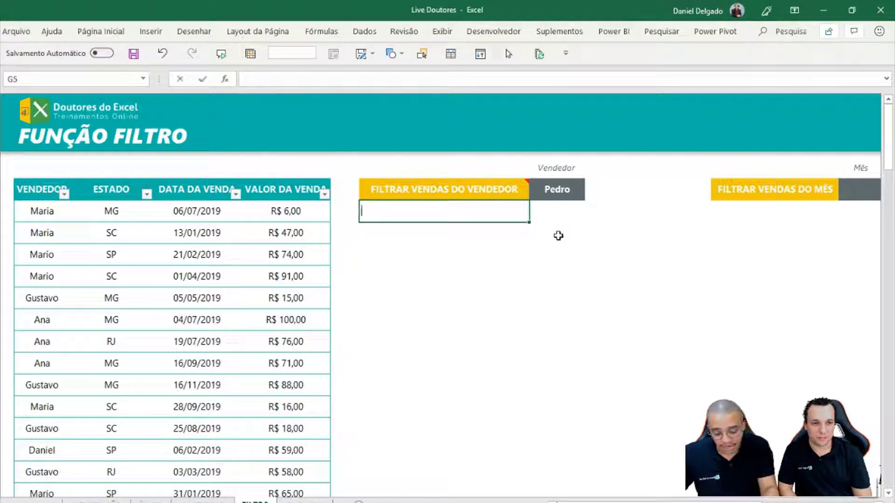
key("Tab")
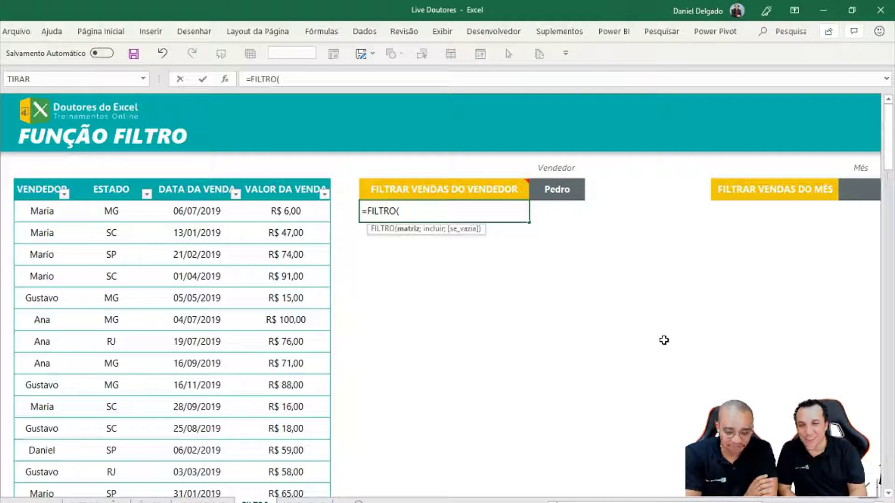
Open the FILTRO function's help article in the browser, examine its description and example formulas, and return to the Excel workbook.
left_click(383, 233)
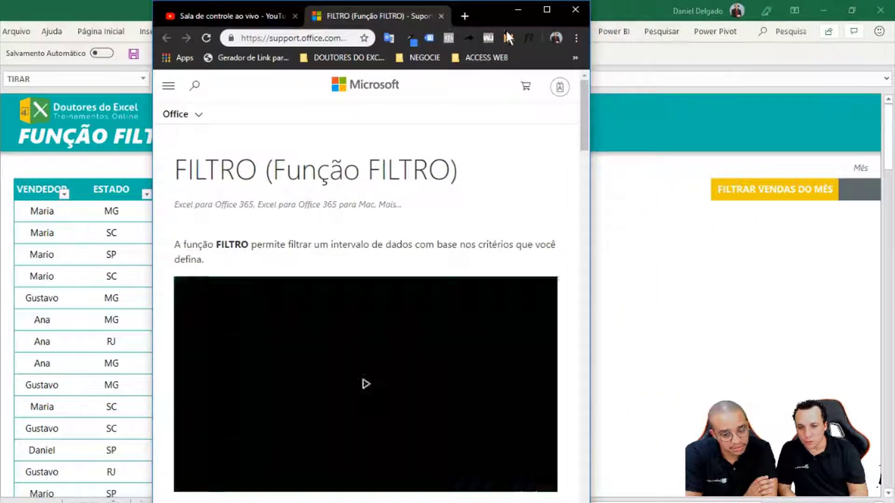
left_click(545, 10)
scroll(471, 336, "down", 4)
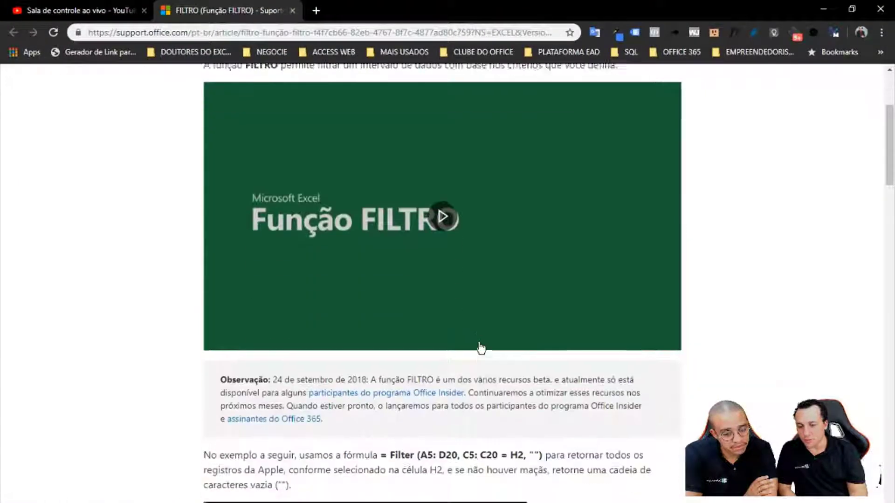
scroll(479, 349, "up", 4)
scroll(477, 326, "down", 7)
scroll(475, 312, "down", 4)
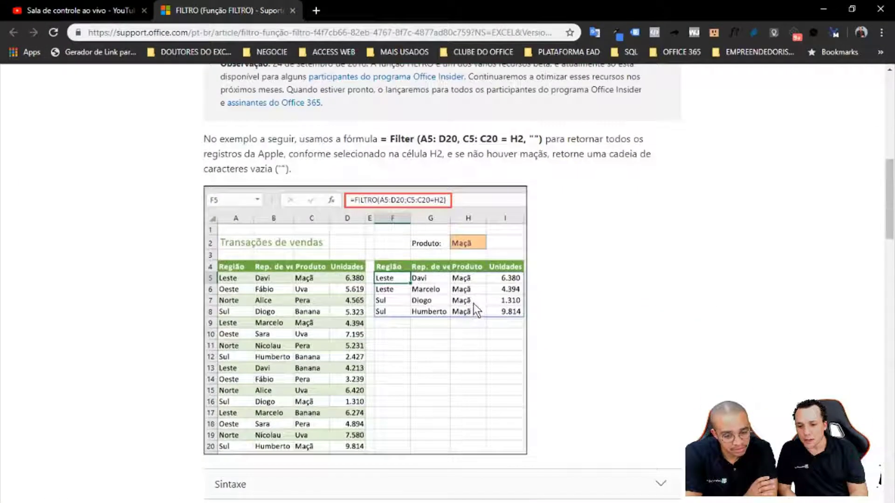
scroll(473, 305, "up", 10)
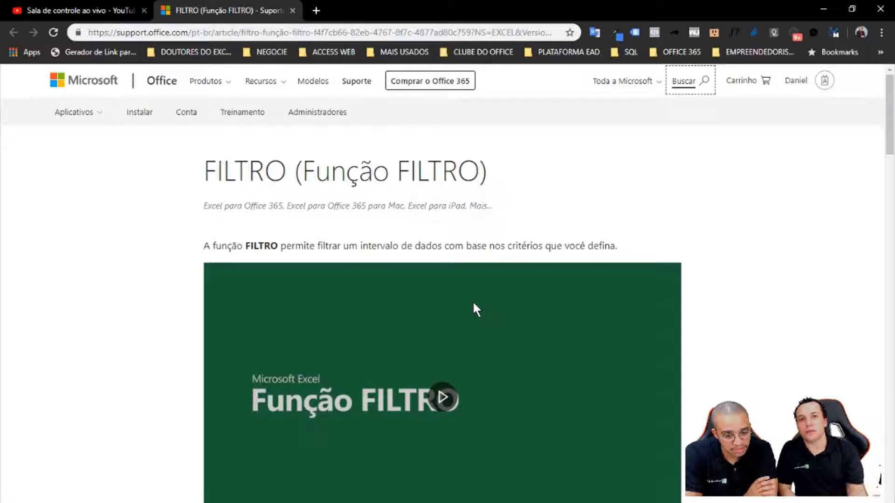
scroll(474, 306, "down", 3)
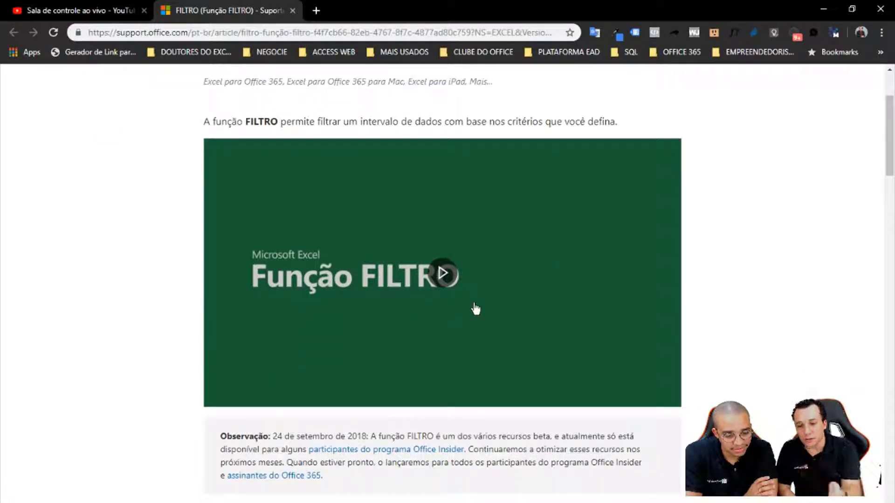
scroll(476, 309, "down", 14)
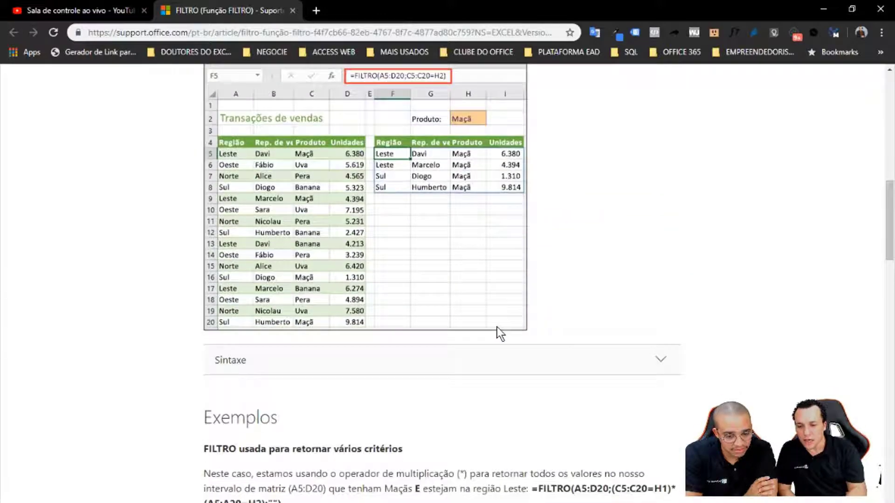
scroll(482, 332, "down", 8)
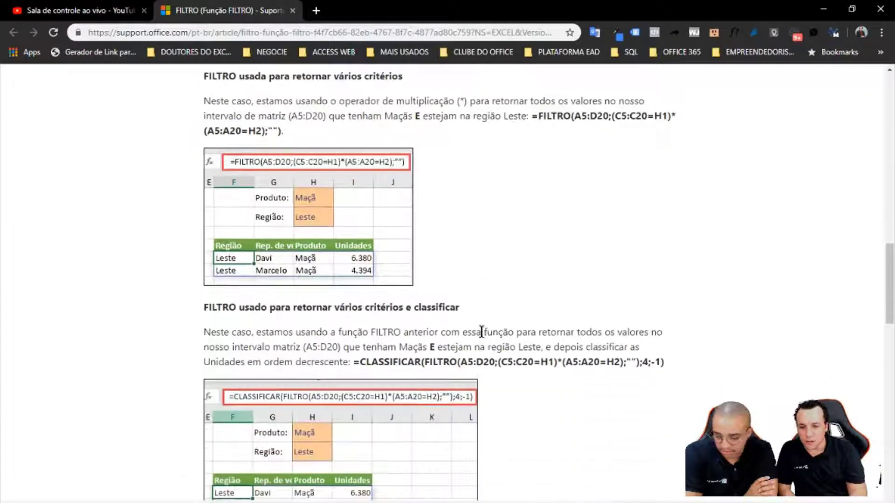
scroll(482, 332, "up", 15)
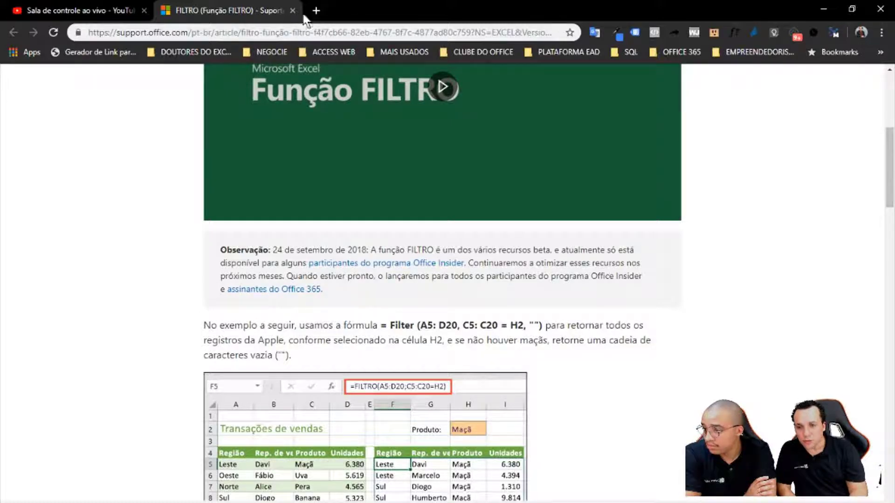
left_click_drag(303, 18, 439, 26)
key("alt+Tab")
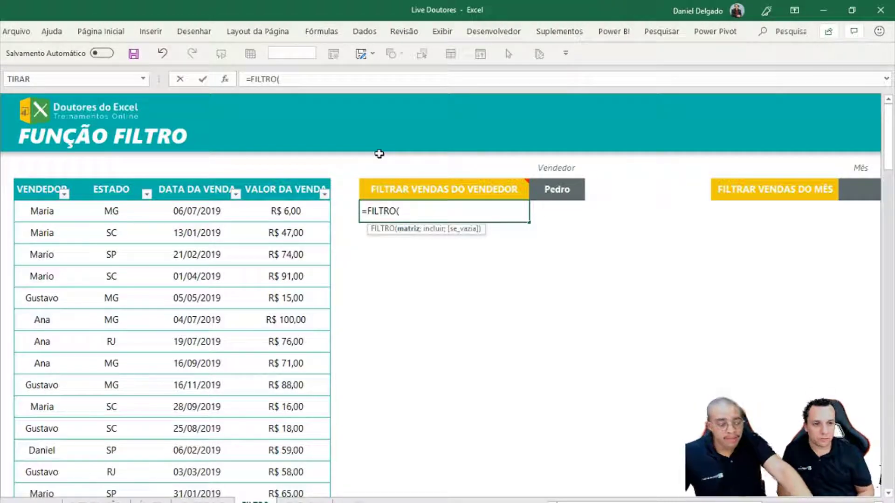
Supply all rows and columns of the sales table, TabFiltro, as the formula's matriz argument.
left_click(49, 217)
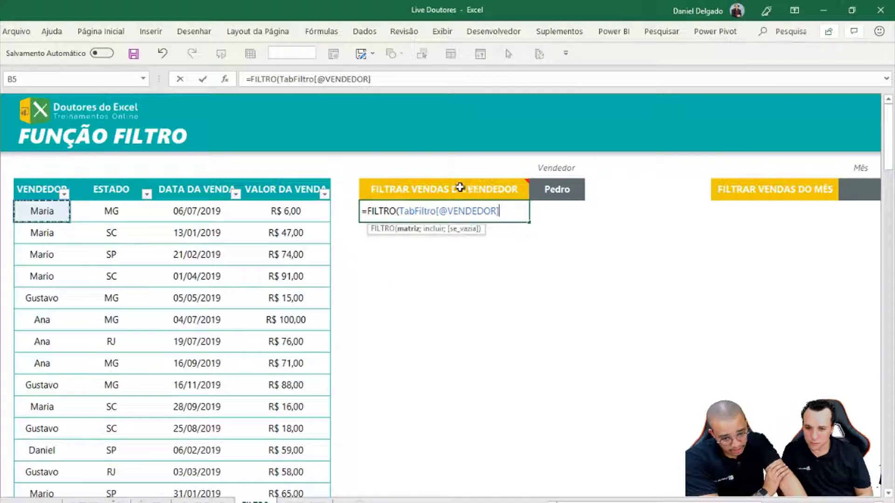
mouse_move(424, 195)
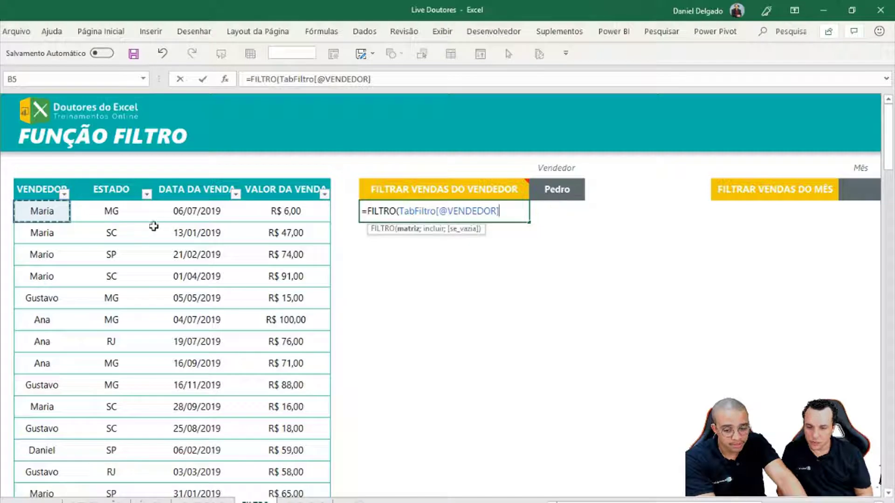
key("ctrl+shift+Right")
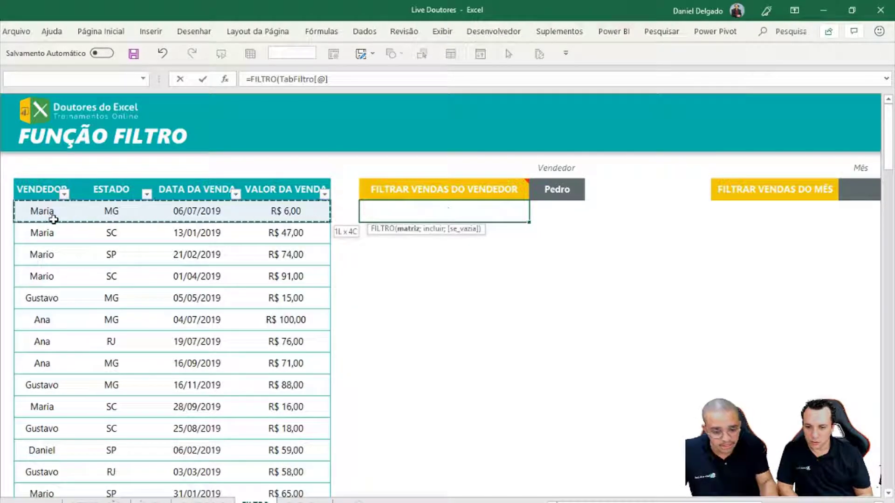
key("ctrl+shift+Down")
scroll(110, 220, "up", 20)
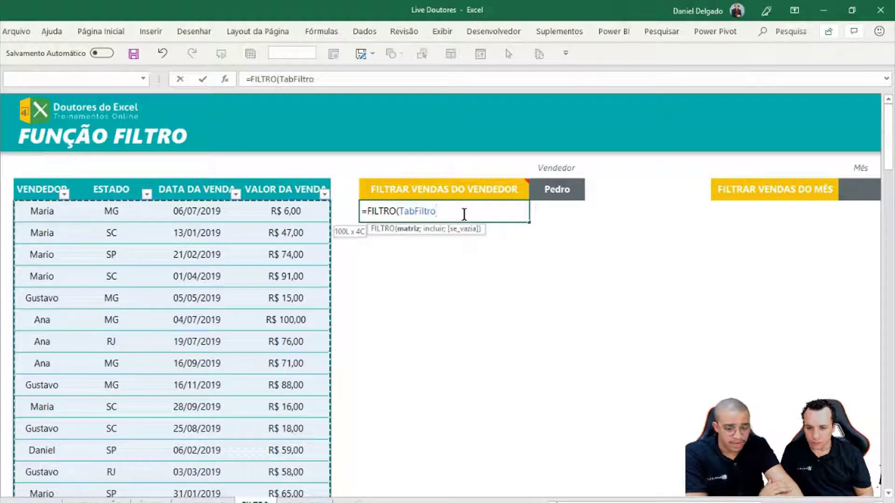
type(";")
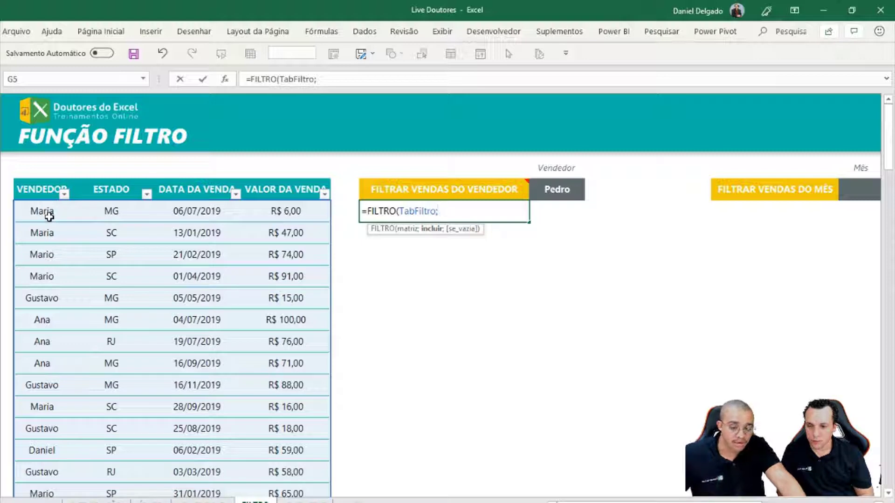
Complete the formula with the condition TabFiltro[VENDEDOR]=H4 as the incluir argument and enter it.
left_click_drag(58, 216, 56, 316)
key("ctrl+shift+Down")
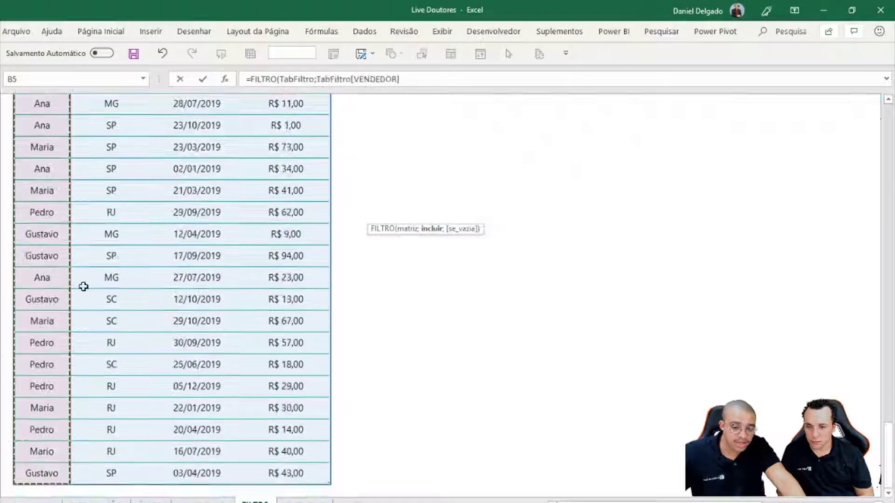
scroll(83, 286, "up", 15)
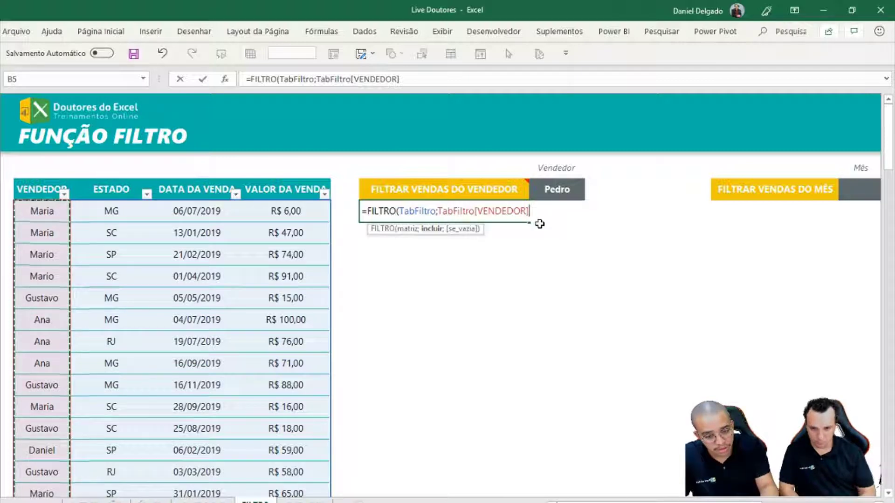
type("=")
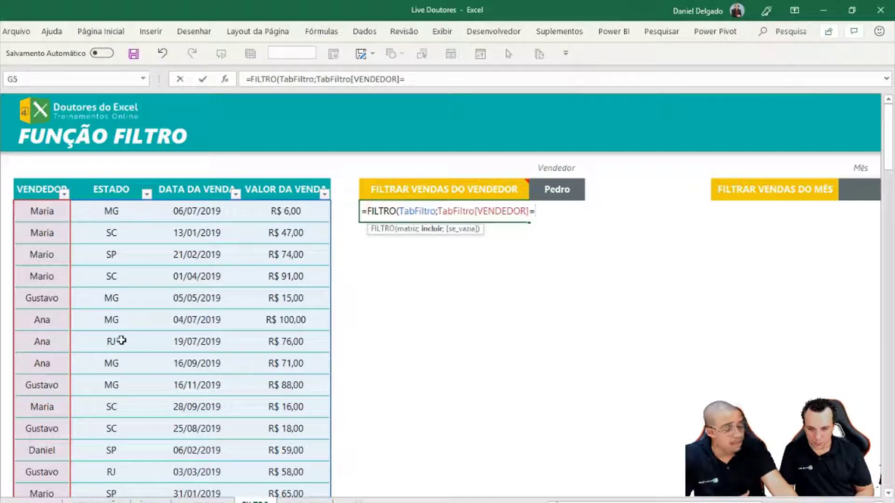
left_click(544, 199)
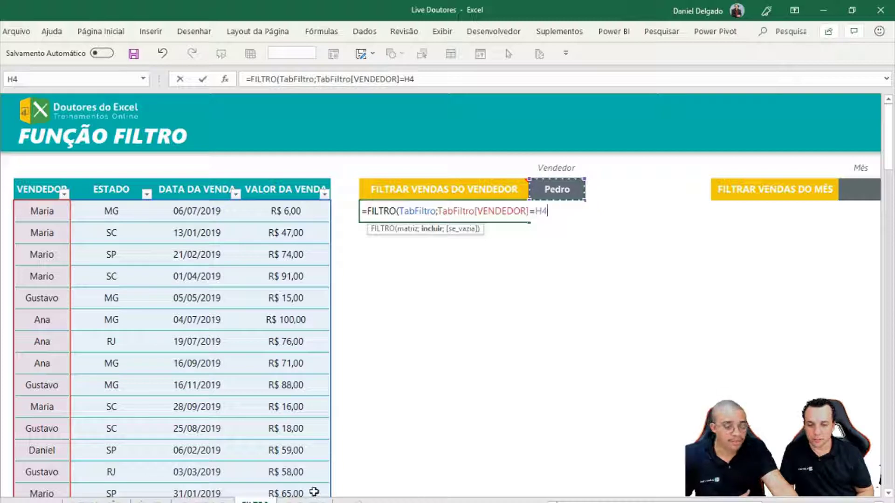
type(")")
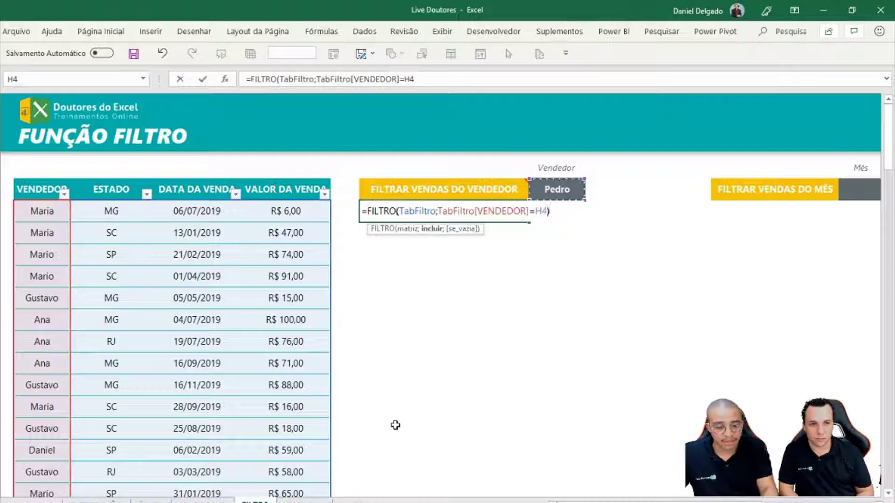
key("Return")
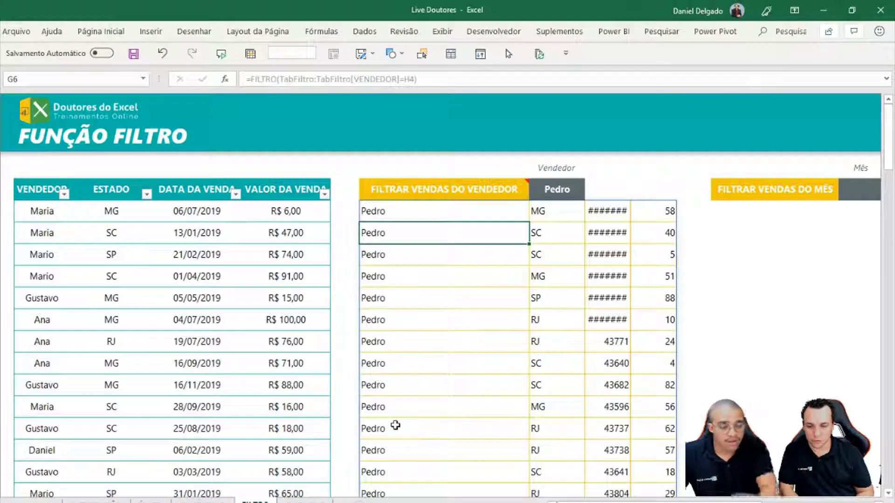
Format the filtered sale dates from I5 downward as Data Abreviada.
left_click(611, 216)
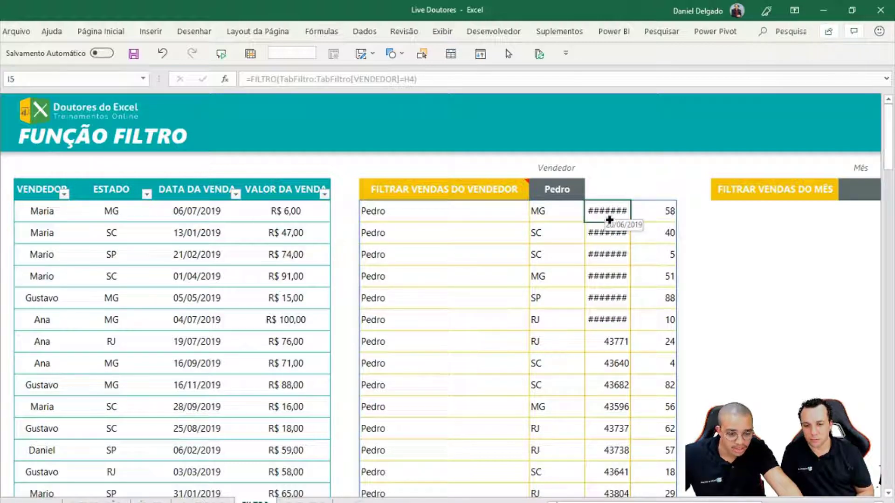
left_click_drag(610, 214, 620, 457)
scroll(197, 88, "up", 1)
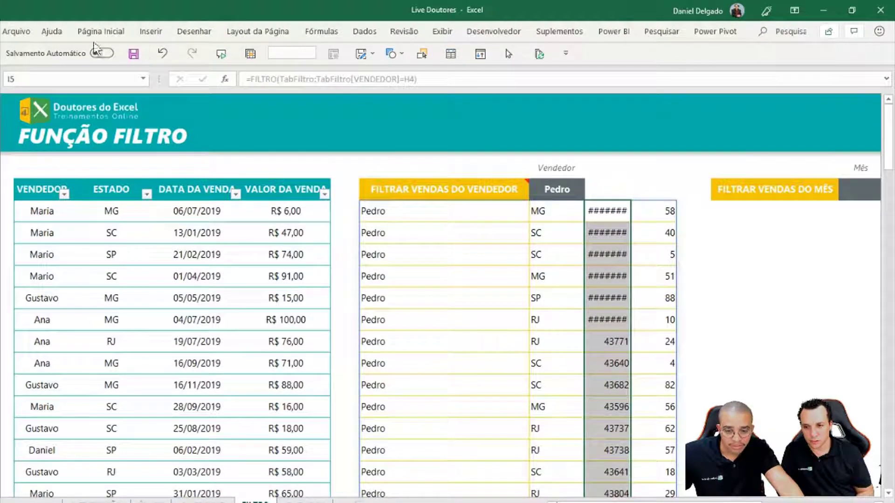
left_click(121, 30)
left_click(473, 57)
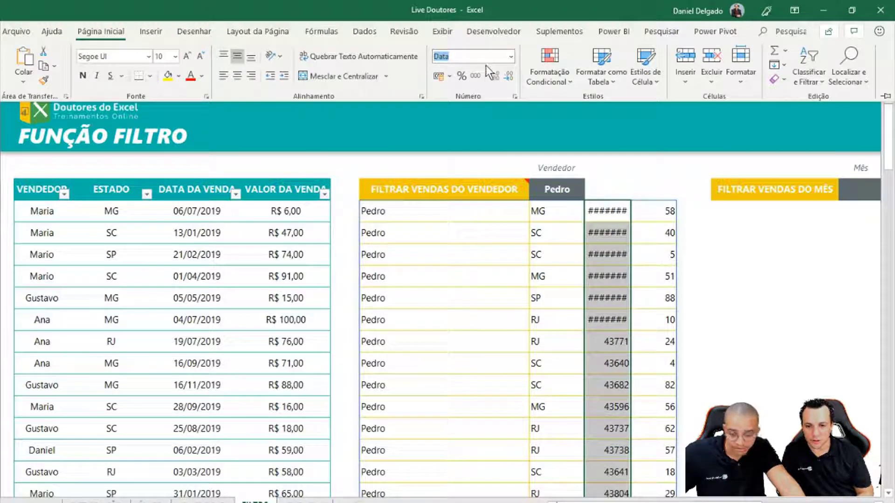
left_click(511, 56)
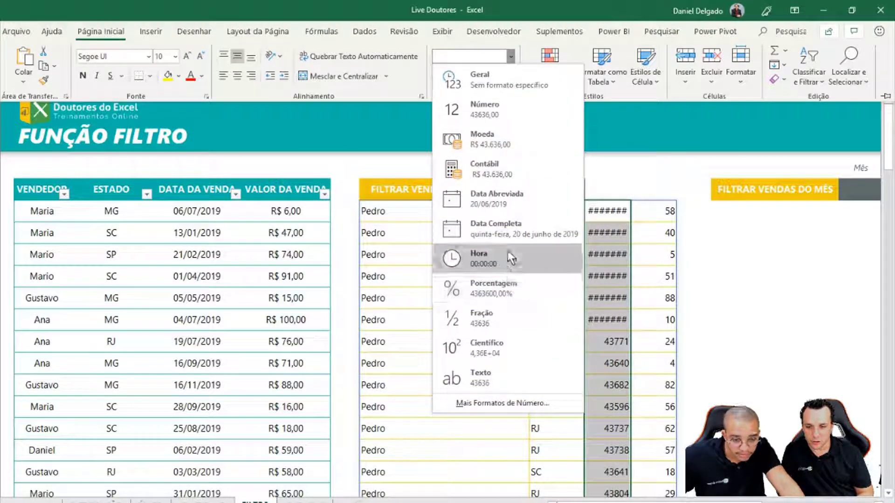
left_click(508, 195)
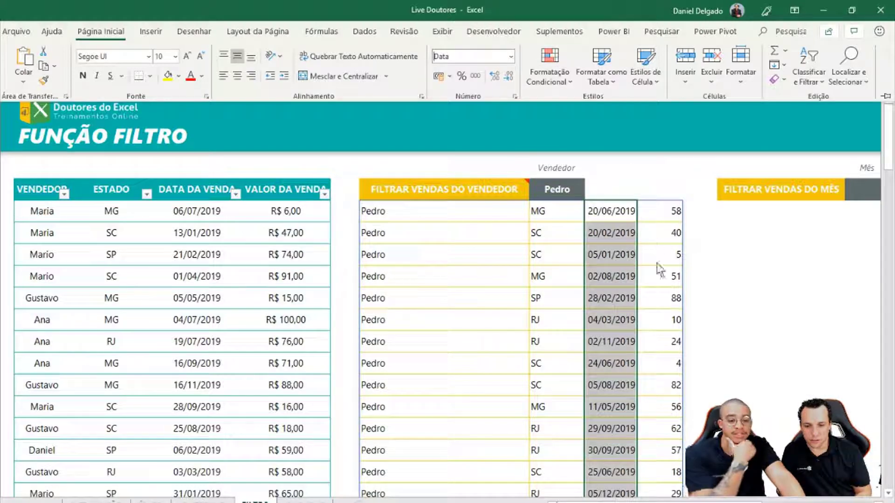
Apply the accounting format in R$ to the filtered sale values from J5 downward.
left_click(676, 217)
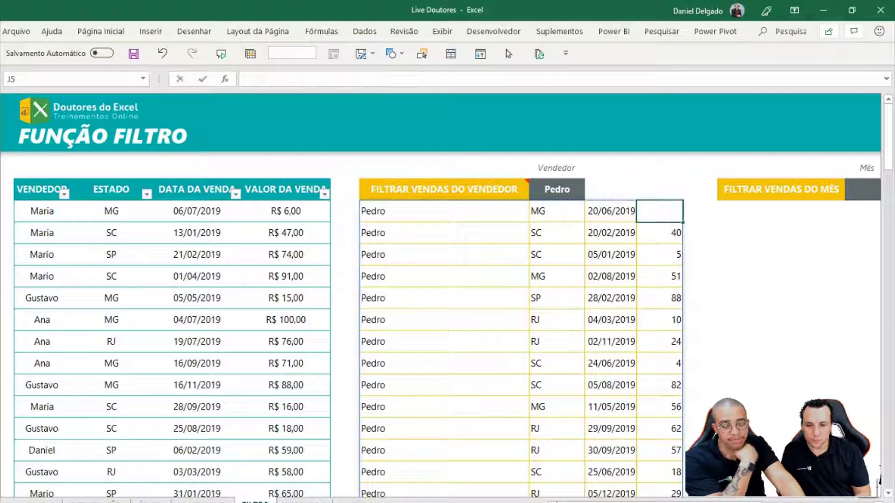
left_click_drag(677, 213, 674, 458)
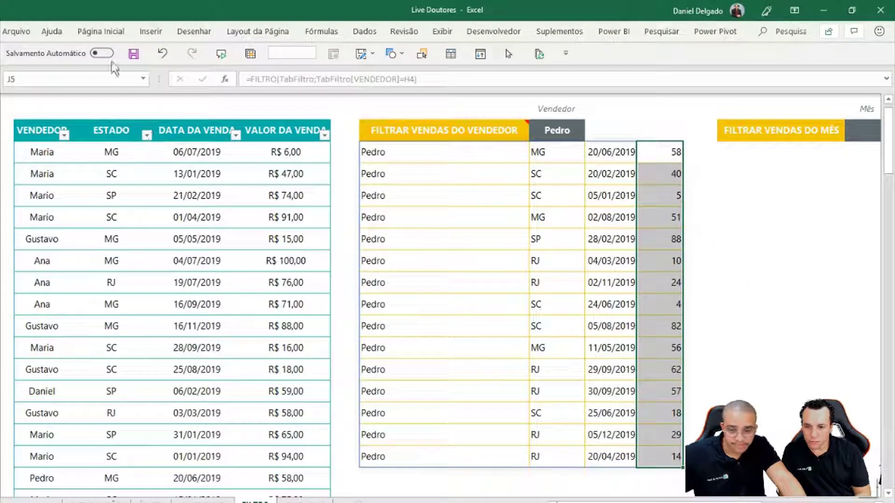
left_click(101, 31)
left_click(439, 77)
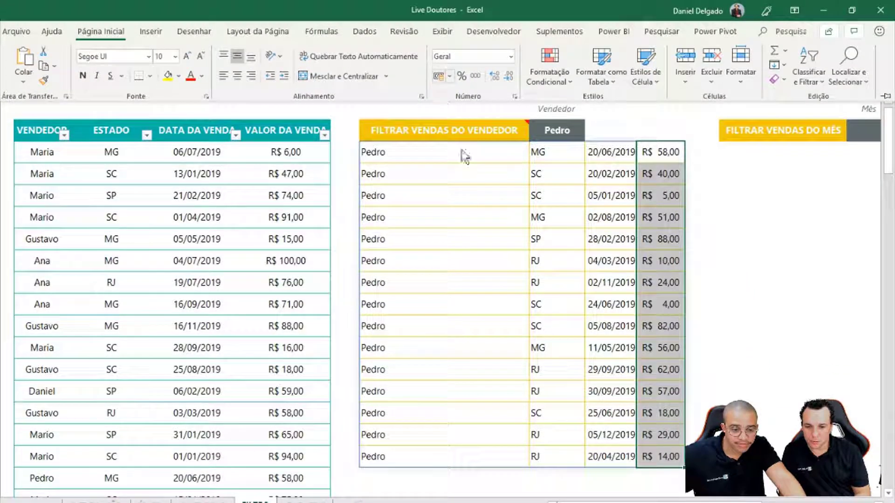
scroll(489, 239, "up", 1)
left_click(657, 277)
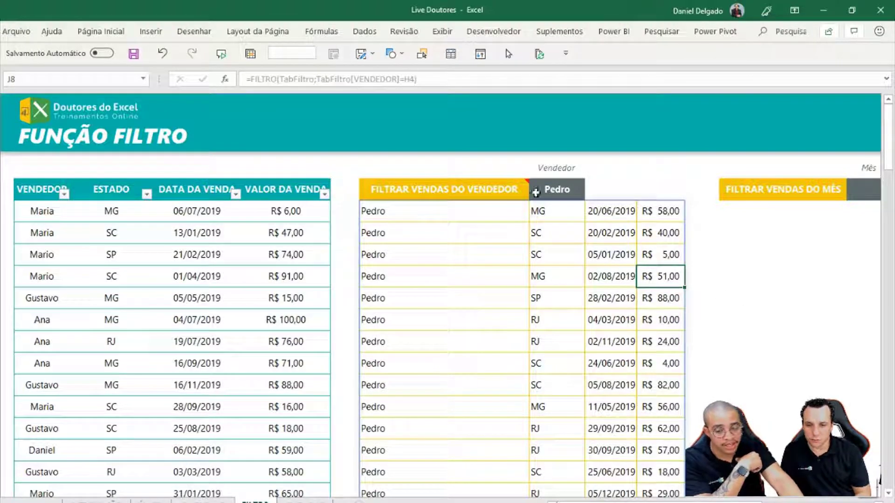
Replace the seller criterion in H4 with a different seller's first name from the sales table.
left_click(550, 186)
type("ana")
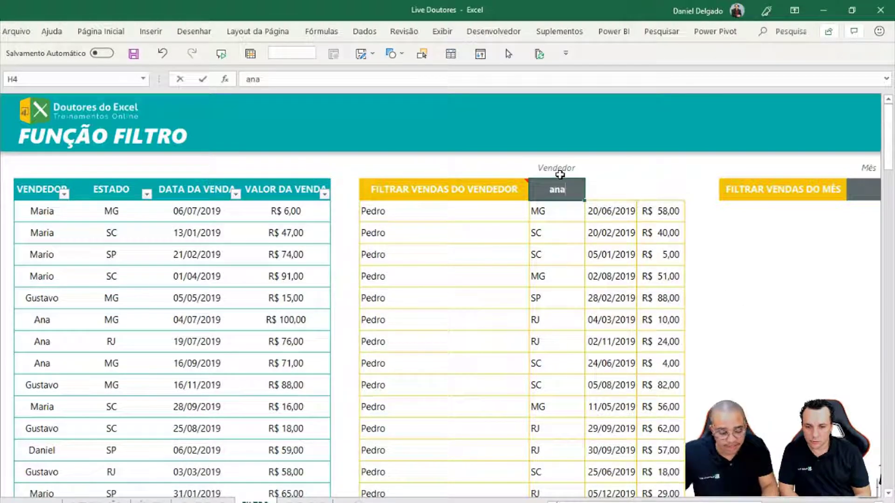
key("Return")
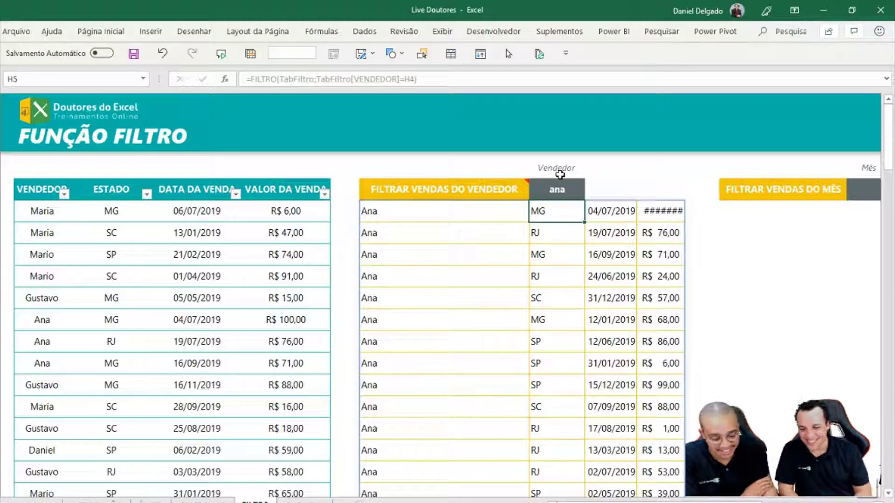
Review the seller criterion in H4, the filtered rows down to the end of the list and the FILTRO formula in G5.
key("Up")
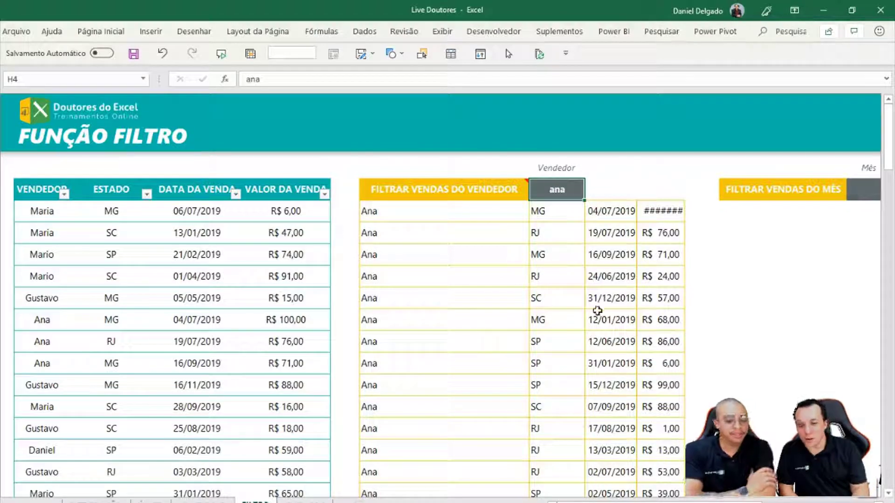
left_click_drag(485, 220, 476, 393)
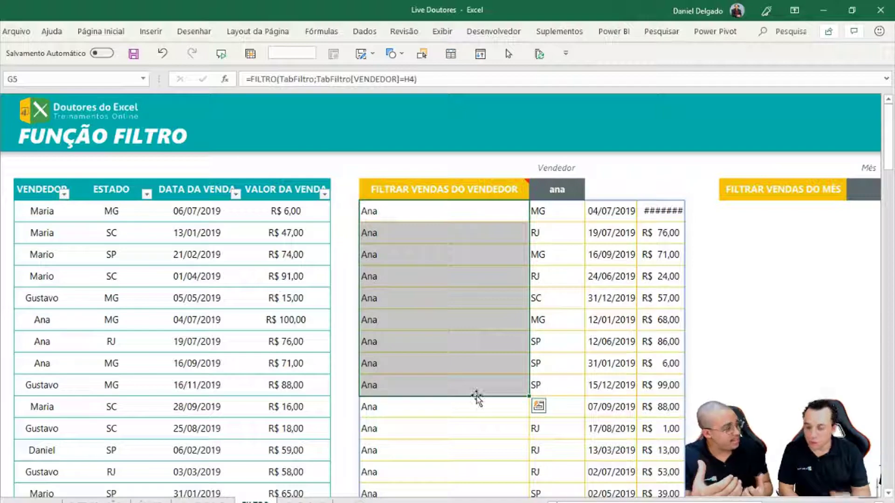
scroll(476, 393, "down", 1)
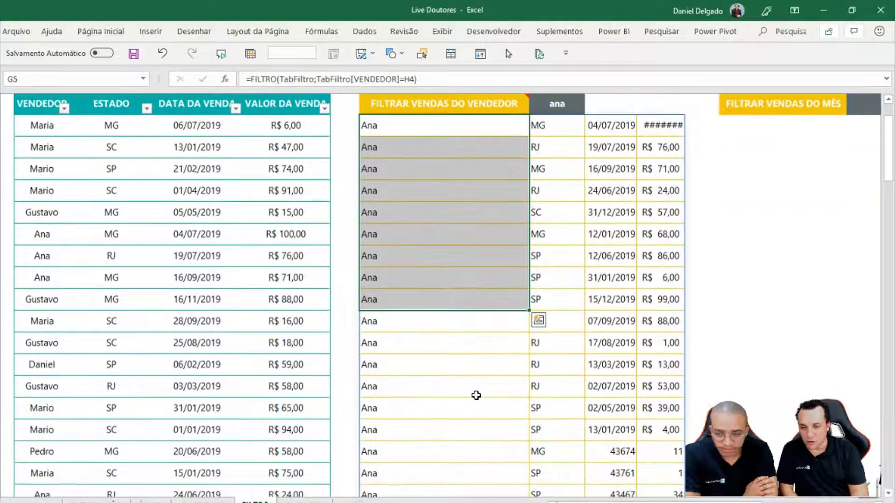
scroll(475, 373, "up", 1)
scroll(472, 229, "down", 1)
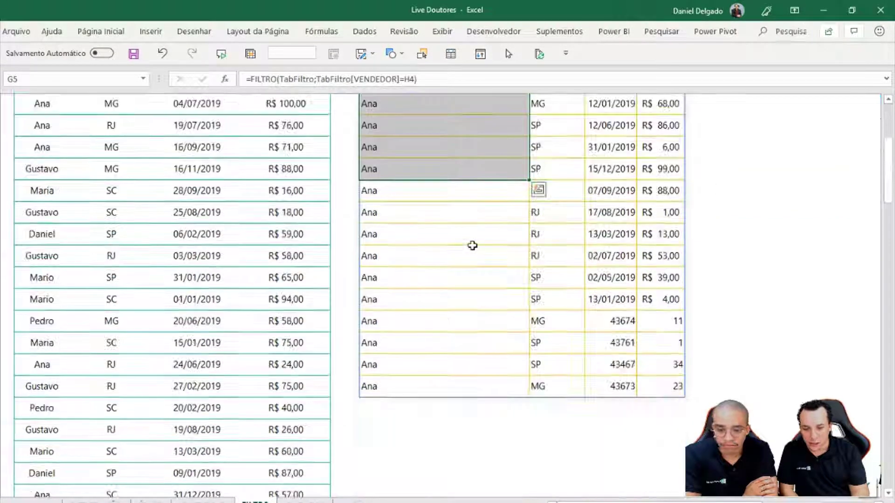
scroll(472, 245, "up", 1)
double_click(461, 214)
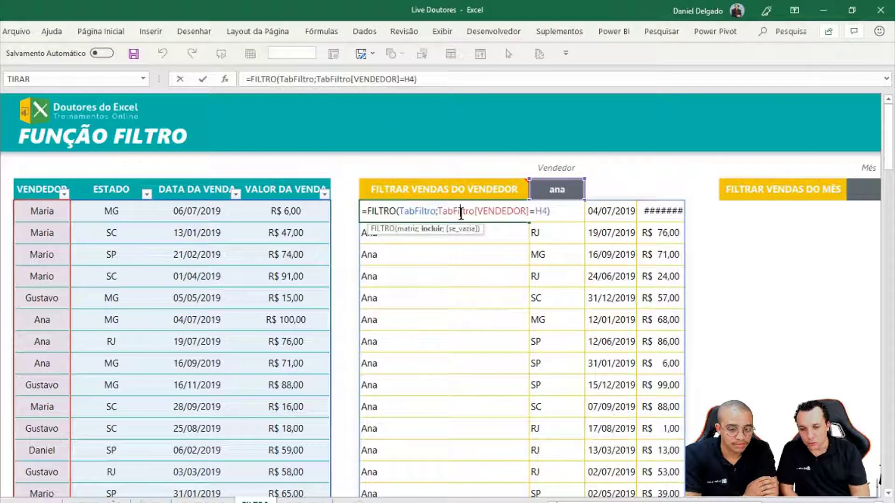
key("Return")
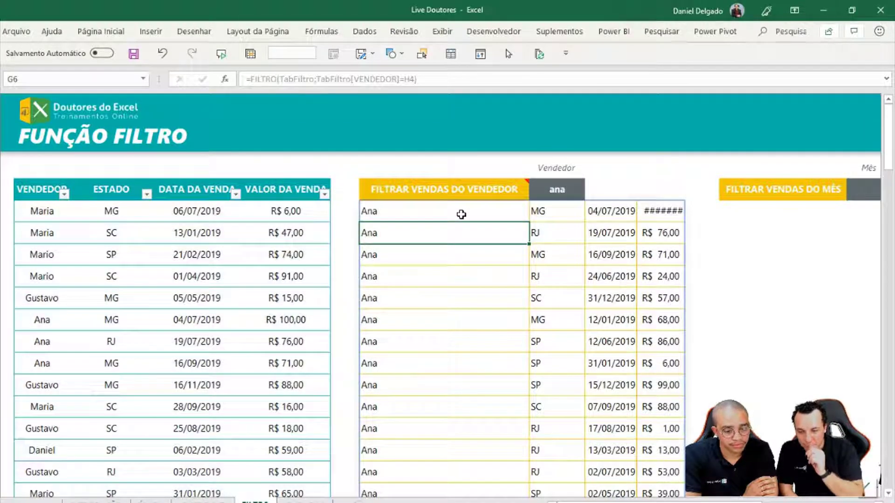
Enter 2 as the month criterion in M4, beside FILTRAR VENDAS DO MÊS.
key("Right")
key("Right")
key("Right")
key("Right")
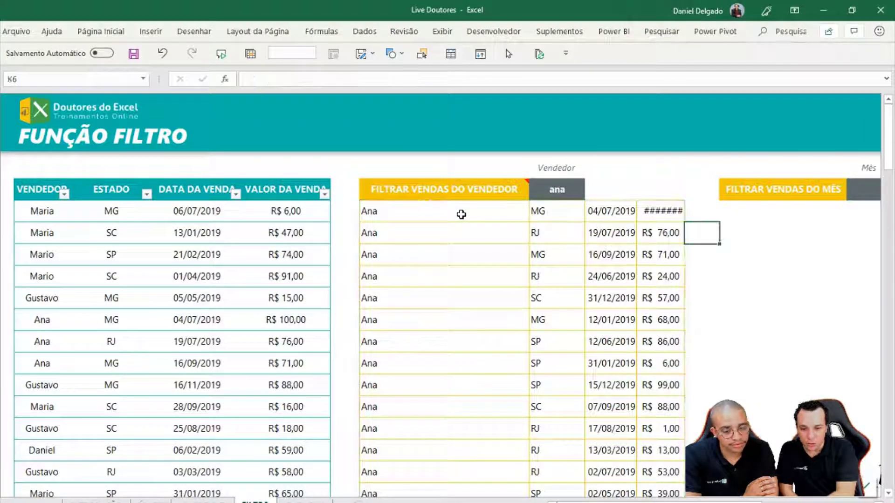
key("Right")
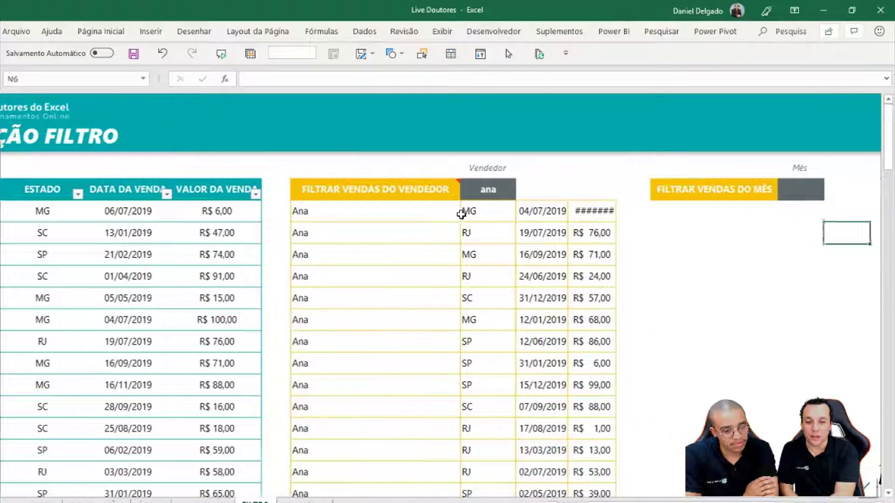
key("Up")
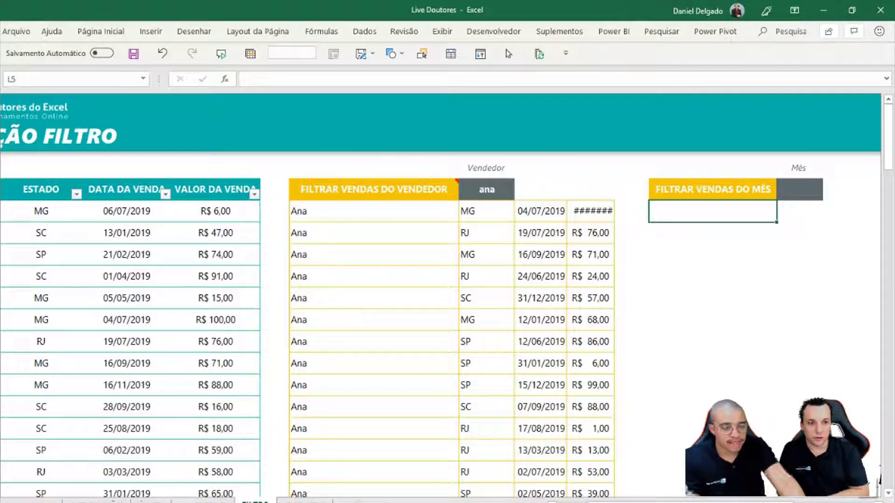
left_click(588, 342)
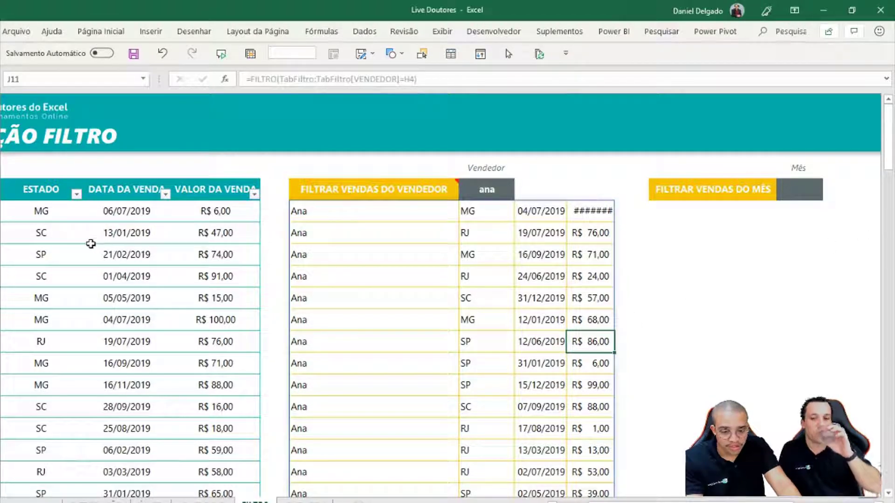
left_click(801, 191)
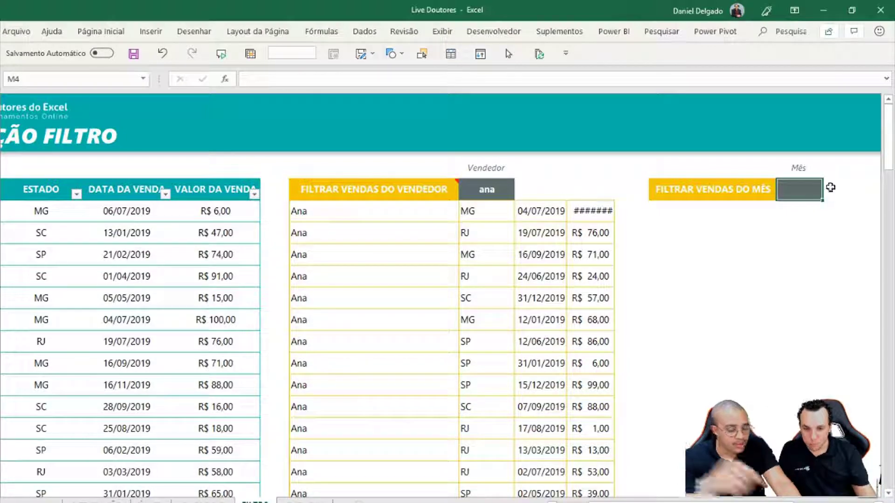
type("2")
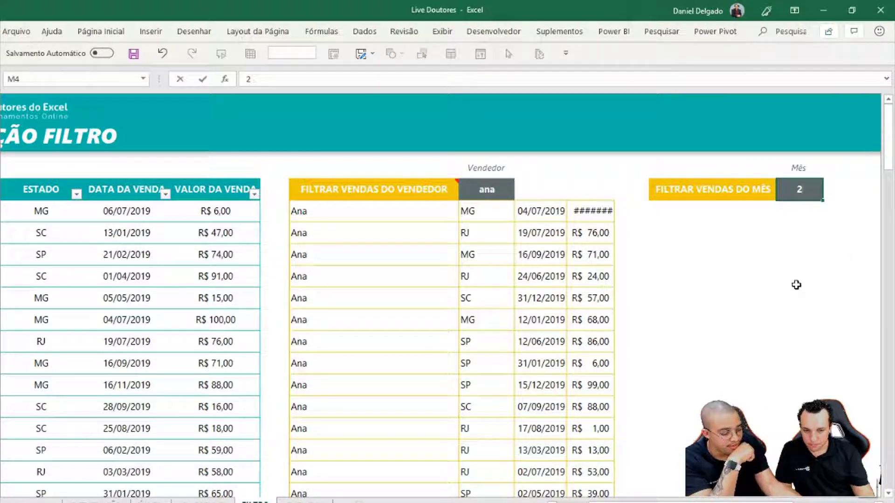
key("Return")
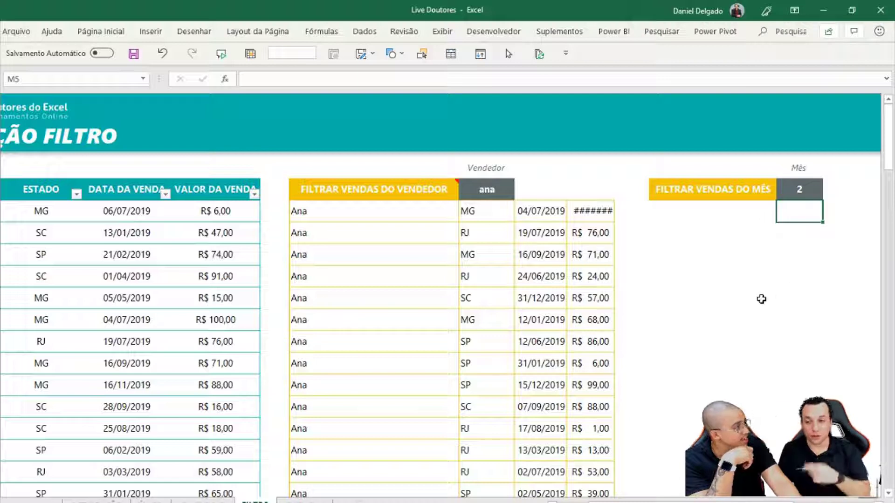
Start a FILTRO formula in L5 with the TabFiltro table as the matriz argument.
left_click_drag(116, 210, 114, 317)
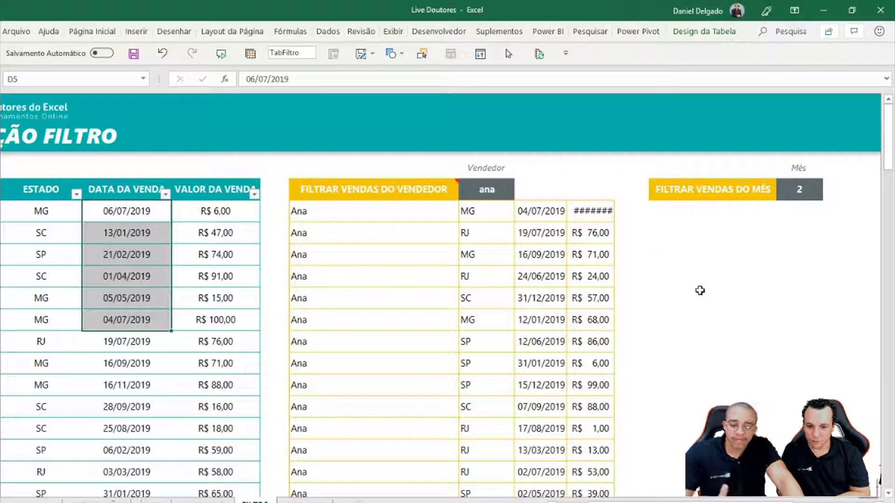
left_click(718, 208)
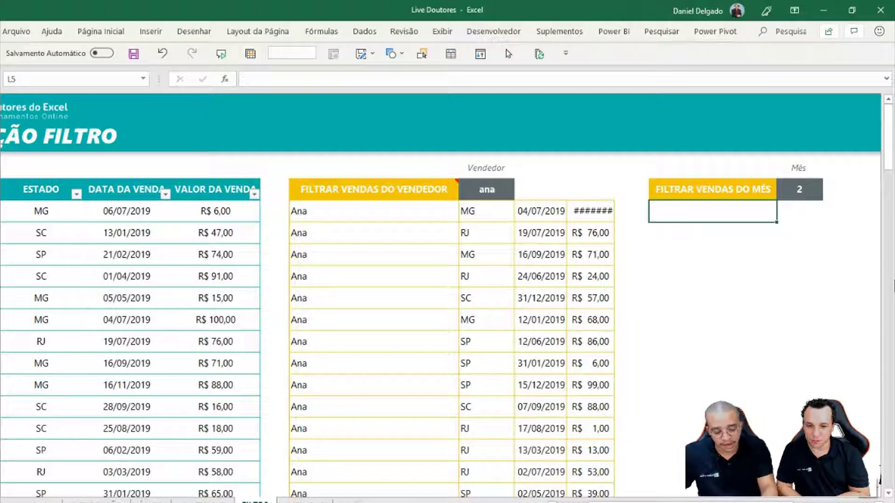
type("=filtr")
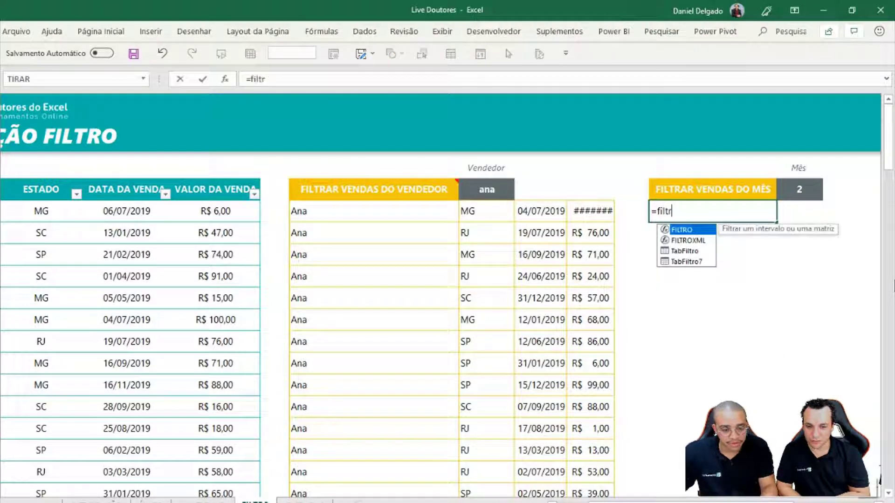
key("Tab")
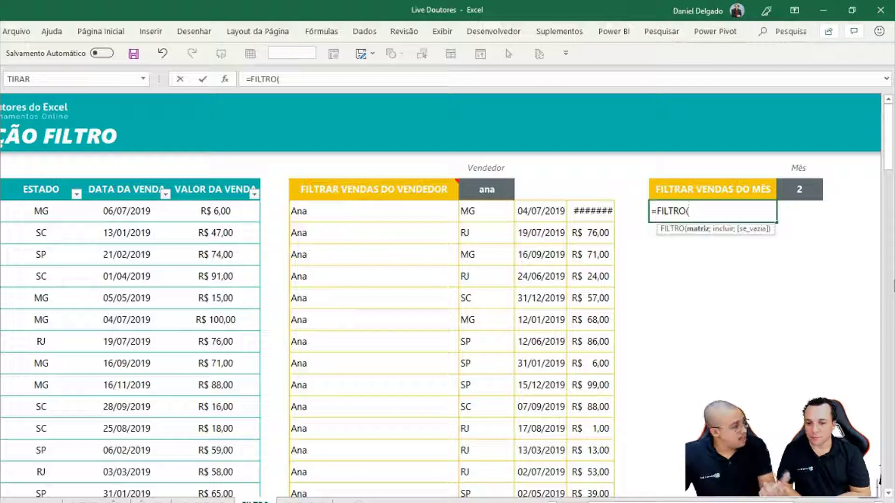
type("tabfi")
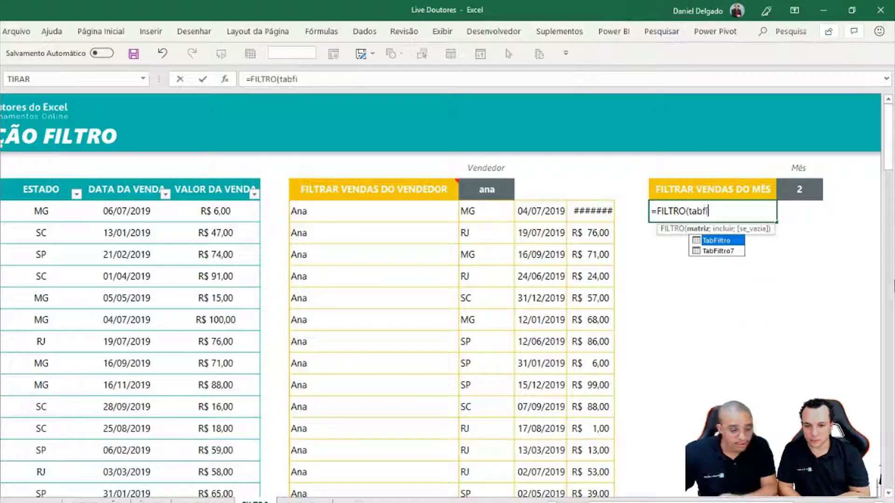
key("Tab")
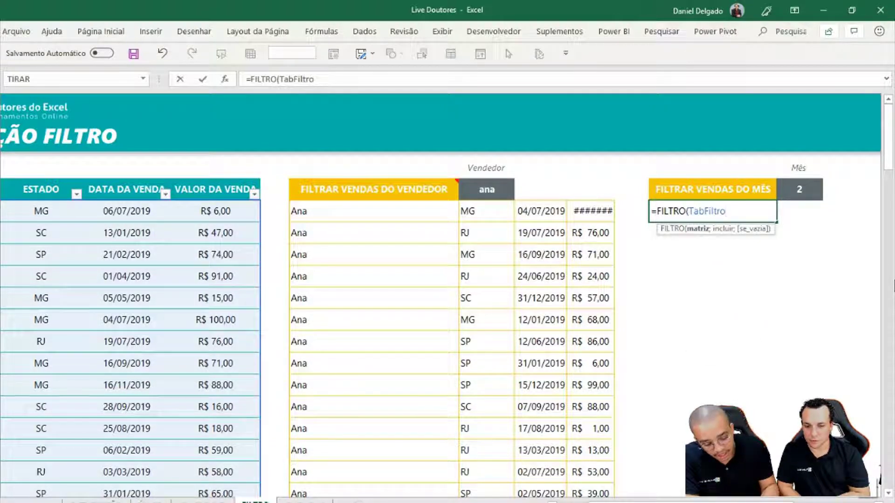
type(";")
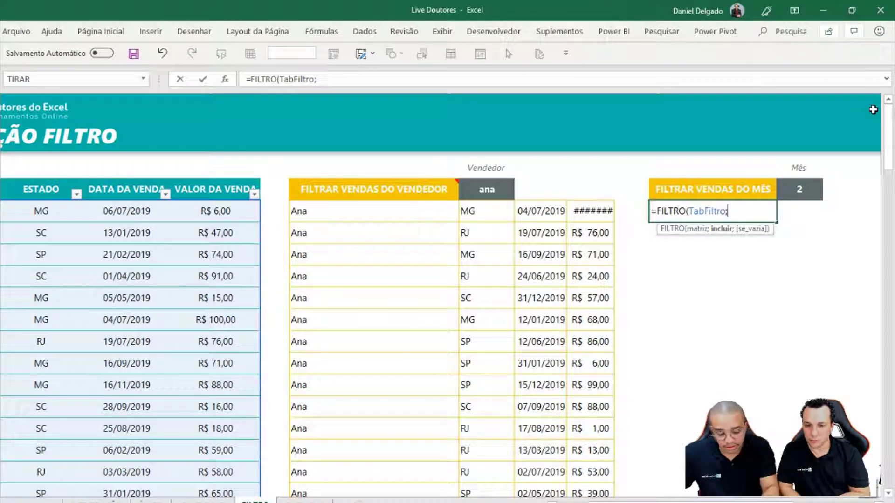
Open a nested MÊS function in the incluir argument of the L5 formula.
type("M")
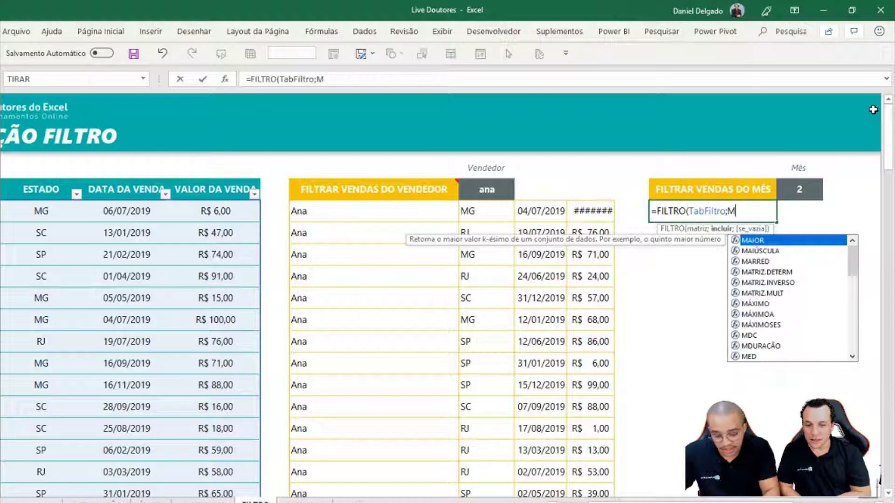
type("^")
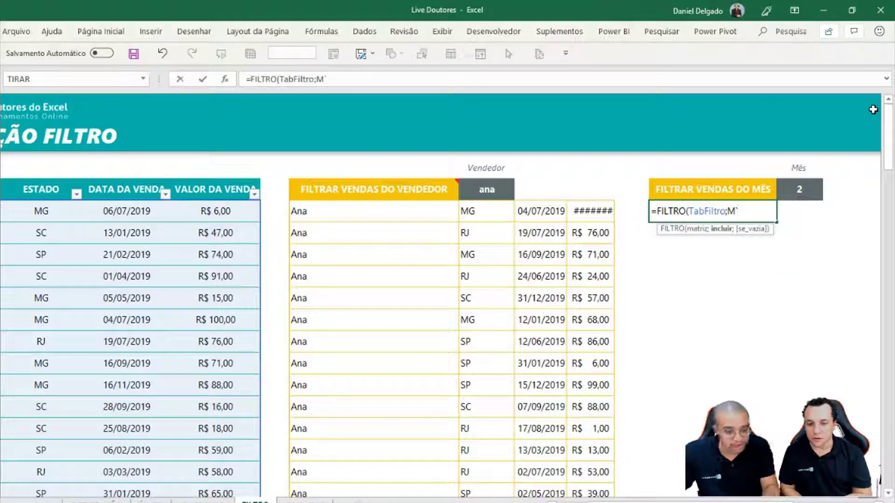
type("ês")
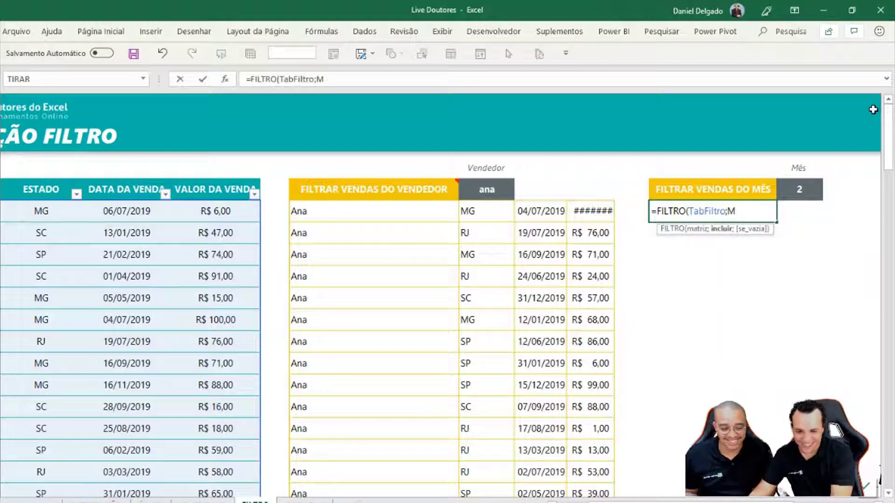
type("(")
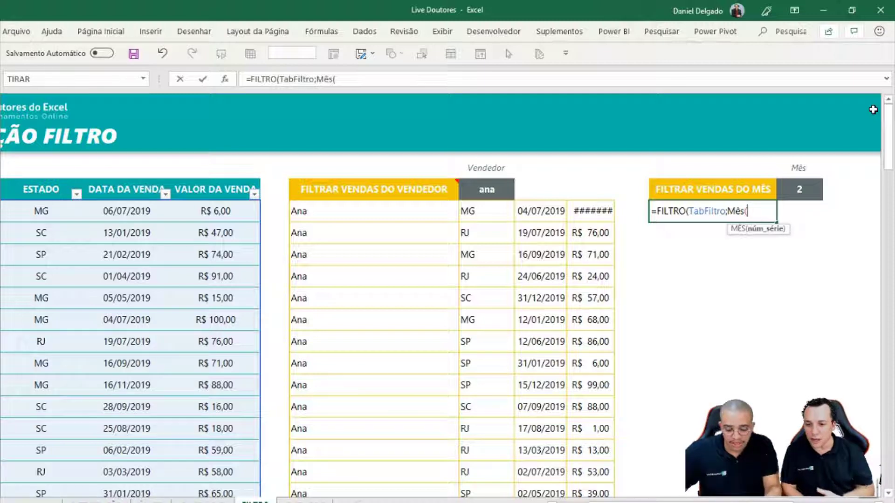
Give MÊS the TabFiltro[DATA DA VENDA] column as its núm_série argument and close the function.
type("tab")
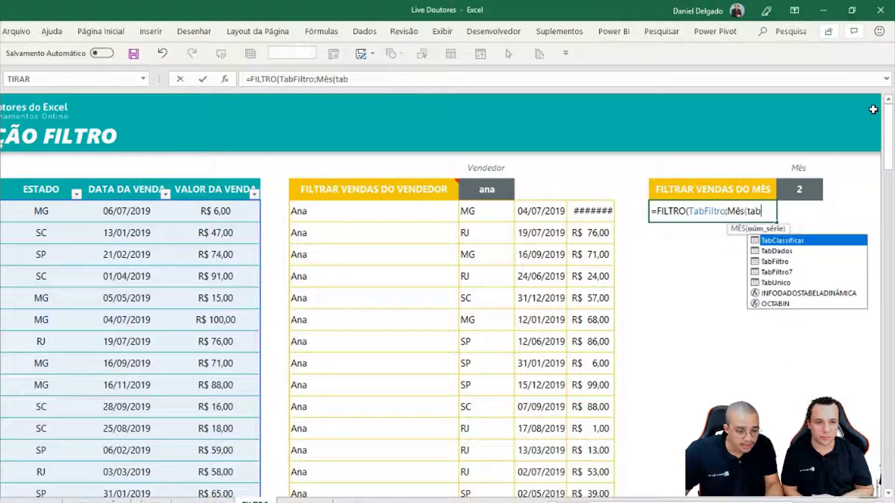
key("Down")
key("Down")
key("Down")
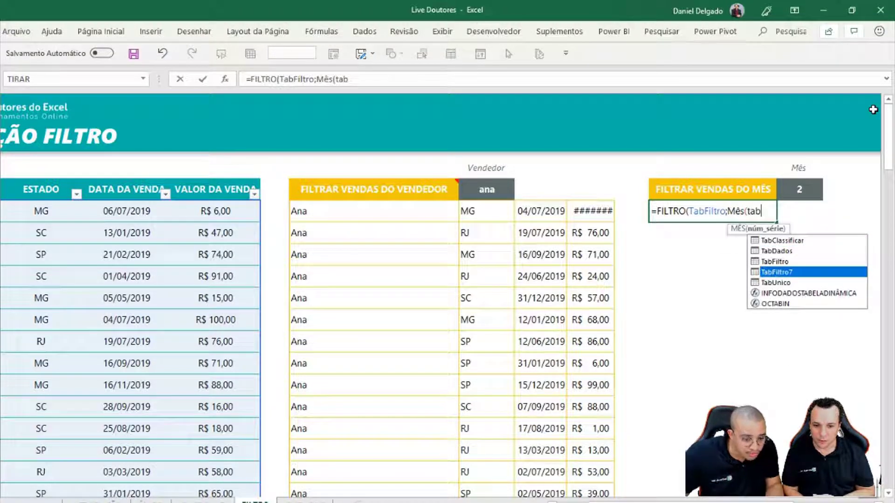
key("Up")
key("Tab")
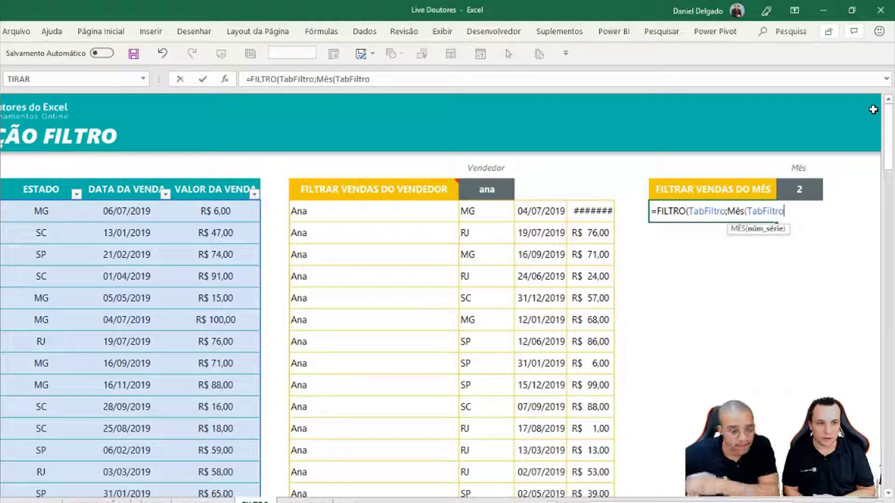
type("[")
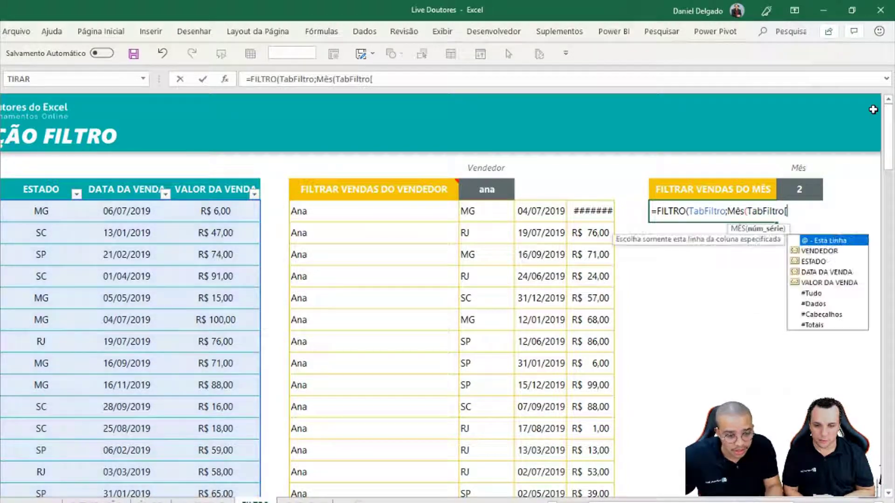
key("Down")
key("Down")
key("Down")
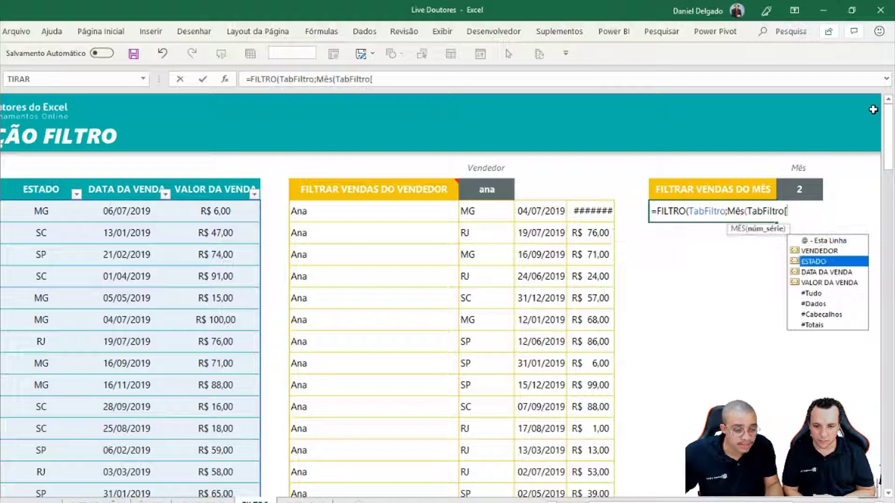
key("Tab")
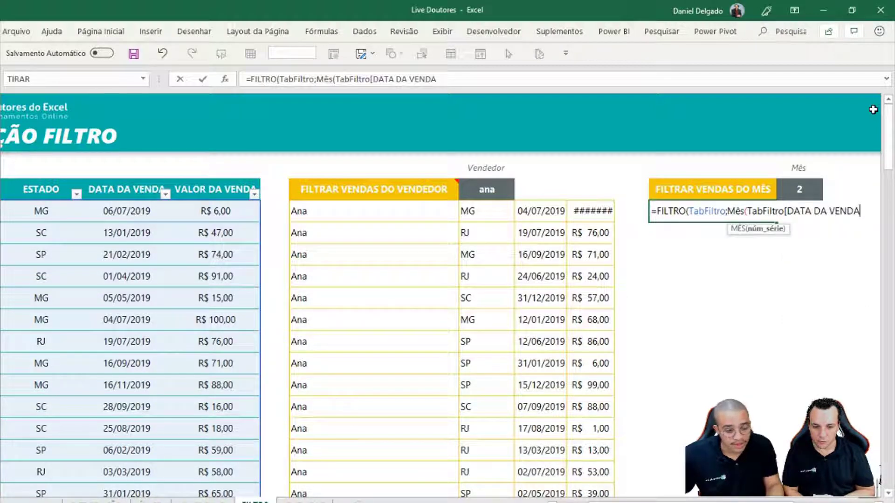
type("])")
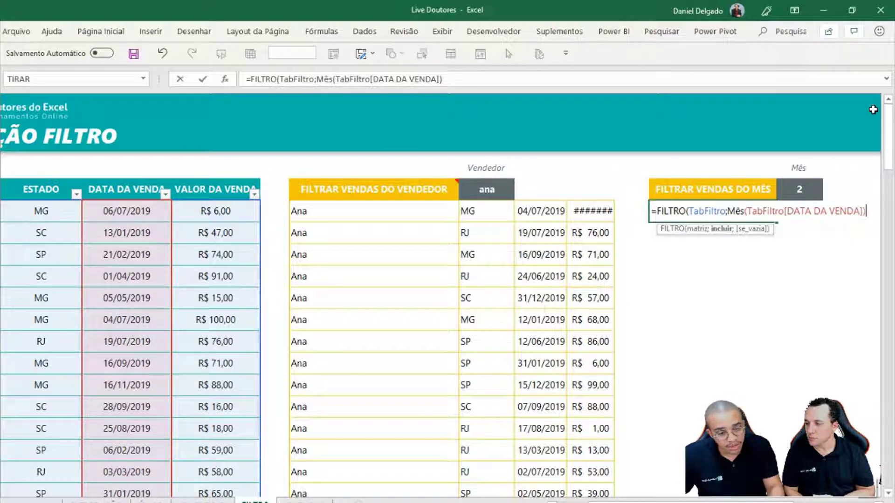
Complete the L5 formula by requiring the sale month to equal M4, close FILTRO and enter it.
type("=")
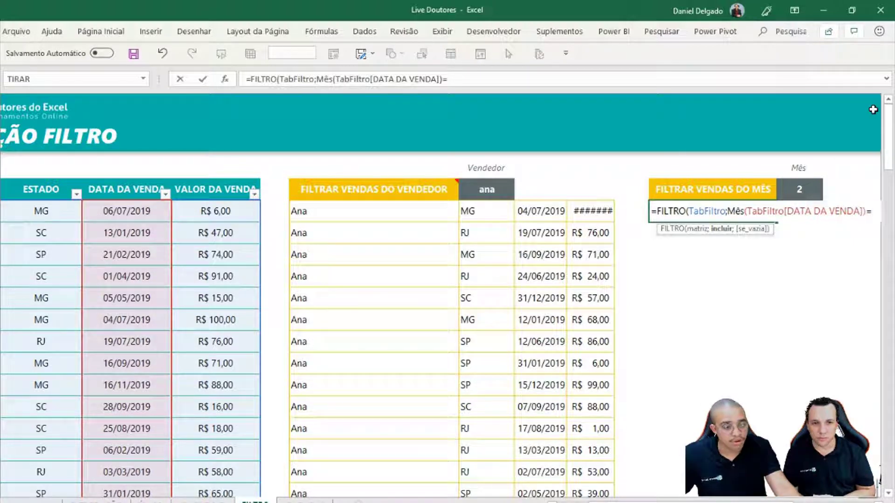
left_click(806, 188)
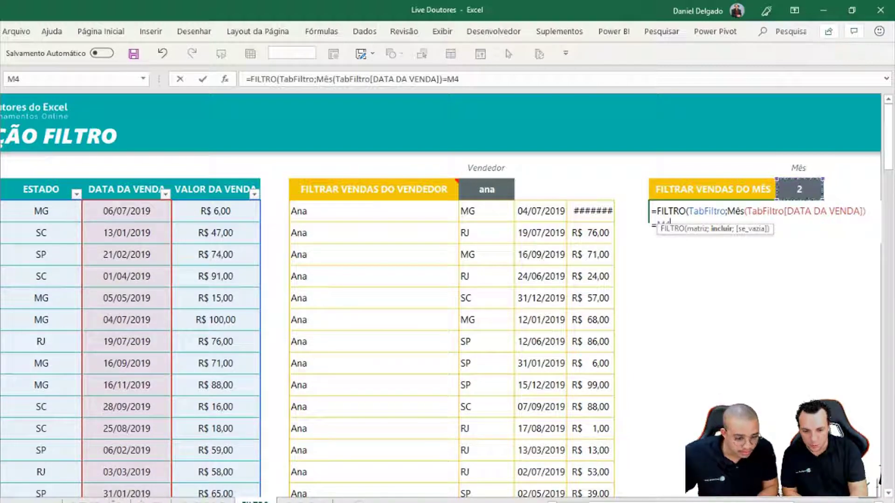
scroll(893, 308, "right", 3)
scroll(341, 237, "right", 3)
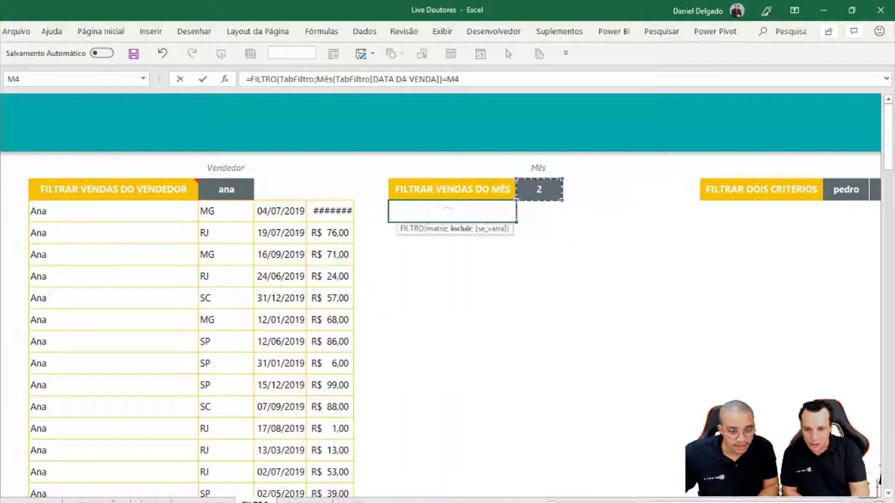
type(")")
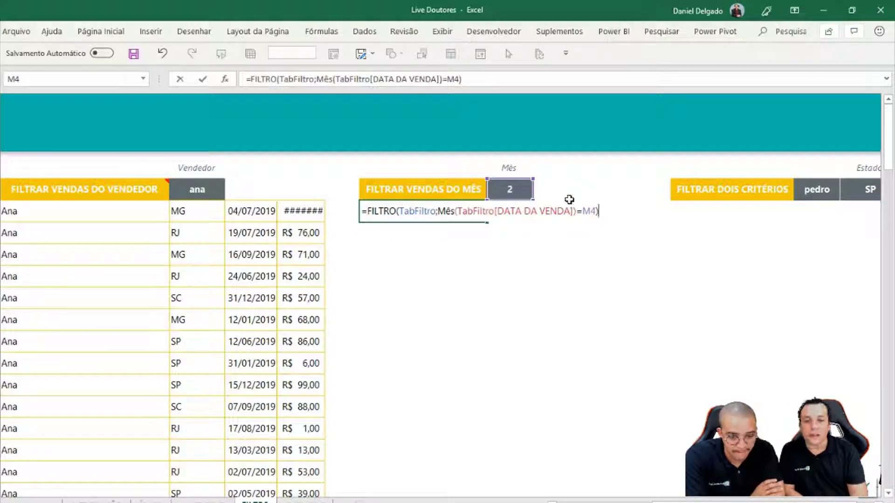
left_click_drag(455, 211, 573, 212)
left_click(451, 212)
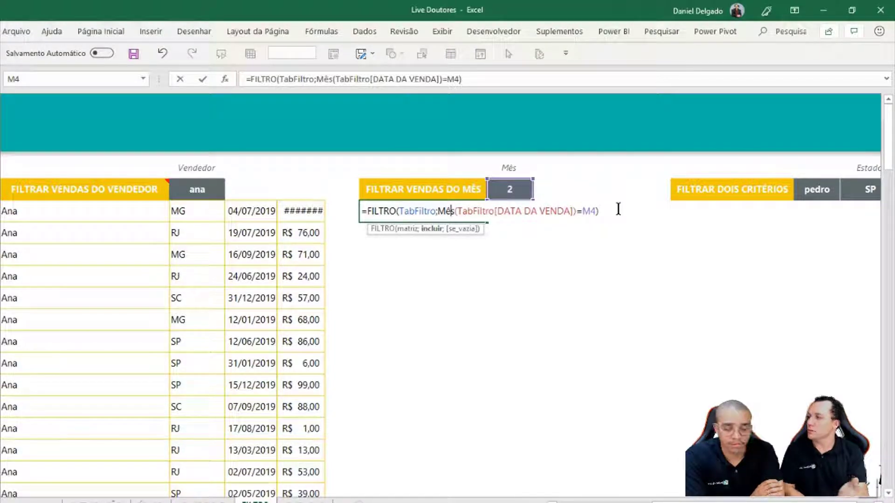
left_click(442, 228)
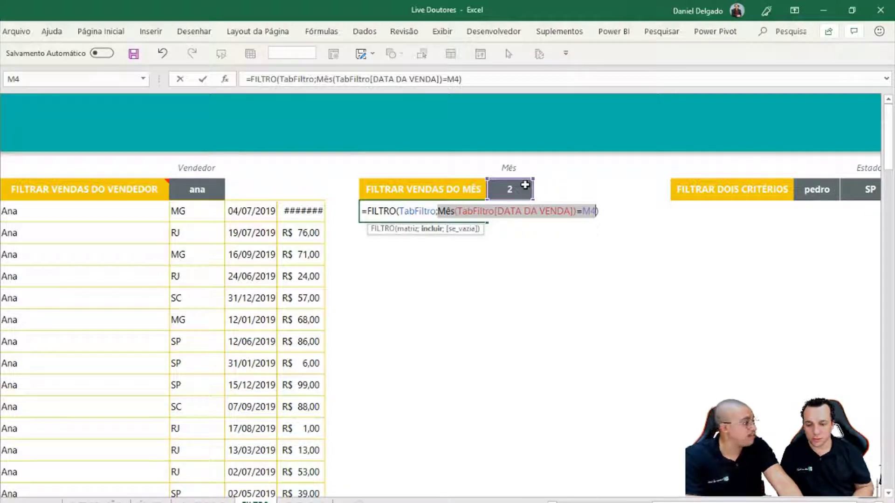
key("Return")
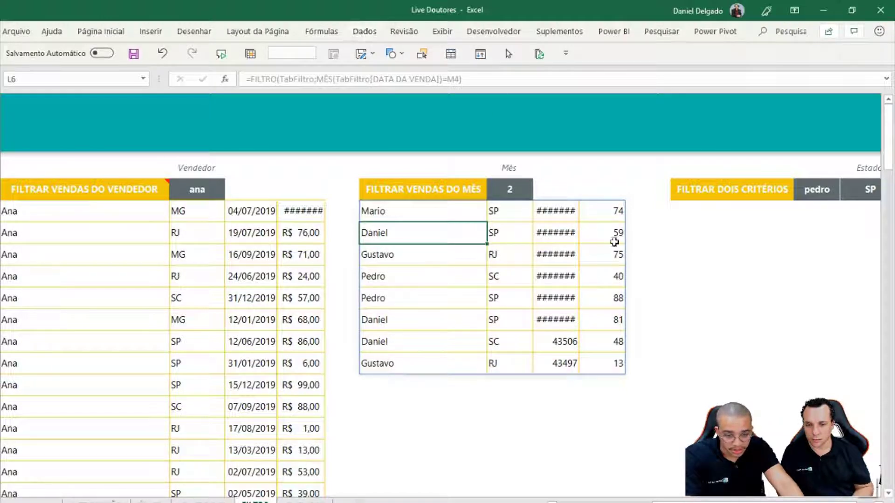
Format the sale date results in N5:N12 as short dates in day/month/year form.
left_click_drag(566, 205, 566, 364)
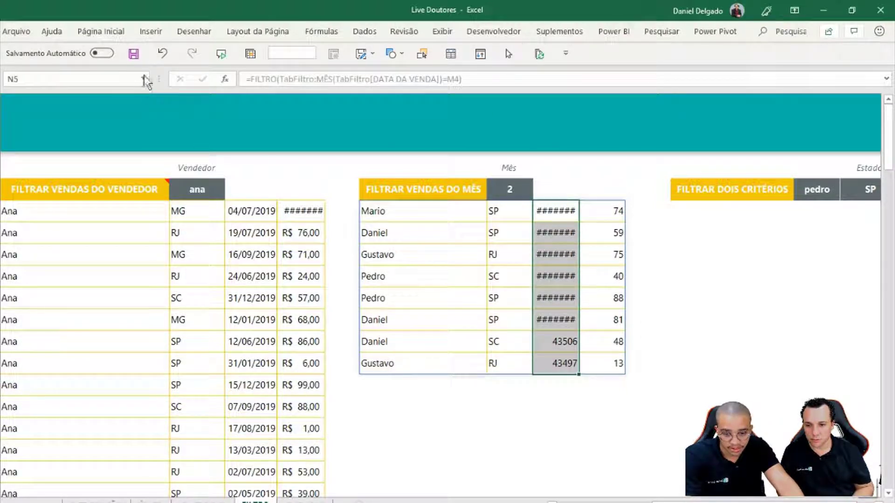
left_click(115, 33)
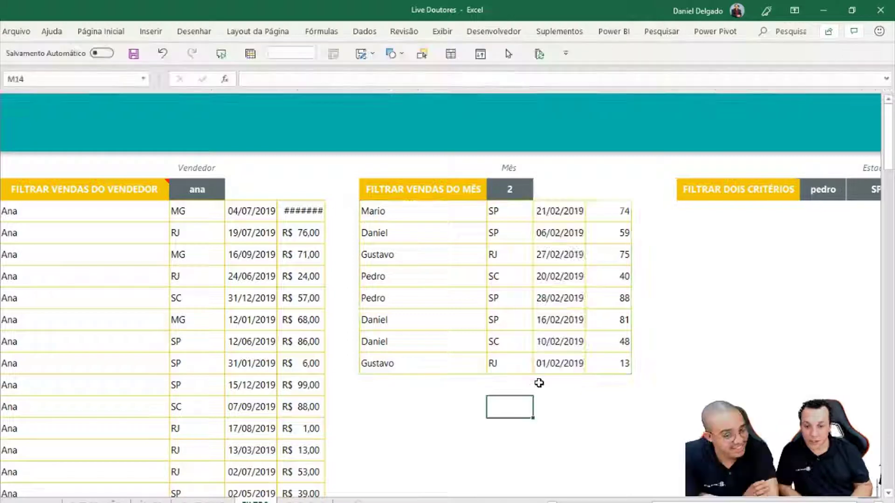
Set the month criterion in M4 to 1.
key("Up")
key("Up")
key("Up")
key("Up")
key("Up")
key("Up")
key("Up")
key("Up")
key("Up")
key("Up")
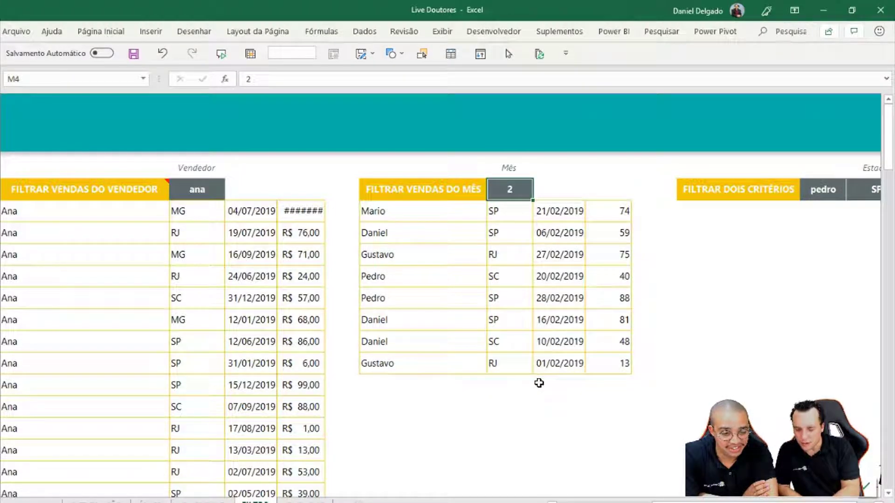
type("1")
key("Return")
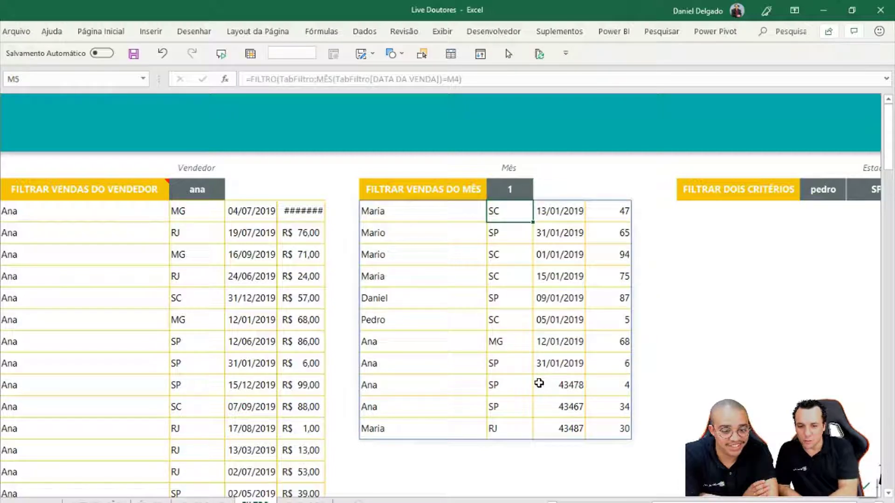
Set the month criterion in M4 to 3.
key("Up")
type("3")
key("Return")
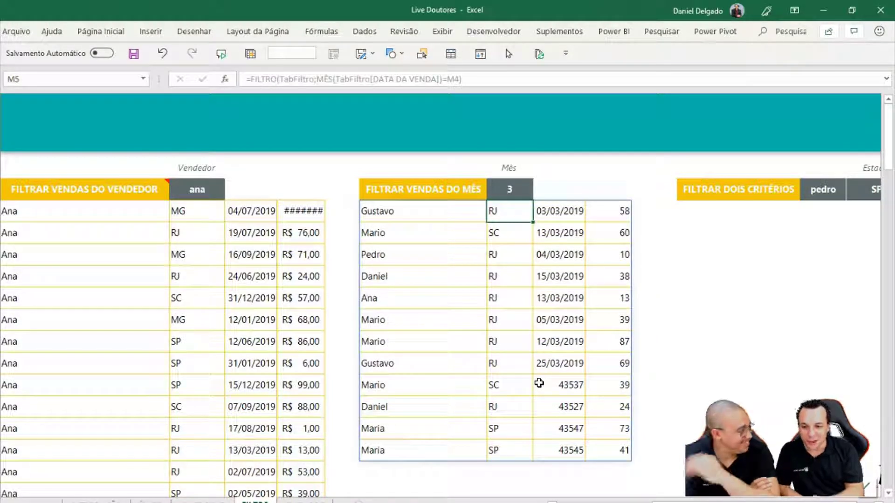
Set the month criterion in M4 back to 2.
key("Up")
type("2")
key("Return")
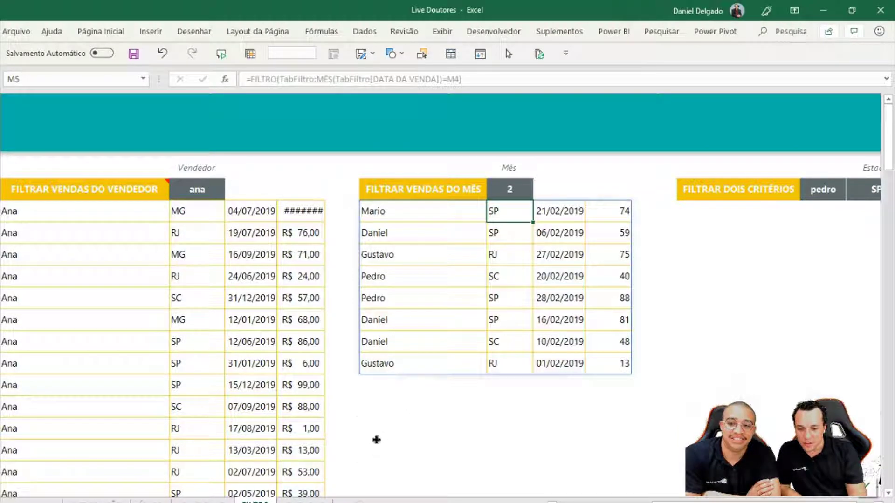
Enter a MÊS formula in L16, below the month results, that returns the month for the whole TabFiltro[DATA DA VENDA] column.
left_click_drag(375, 444, 376, 437)
scroll(377, 440, "down", 1)
left_click(392, 370)
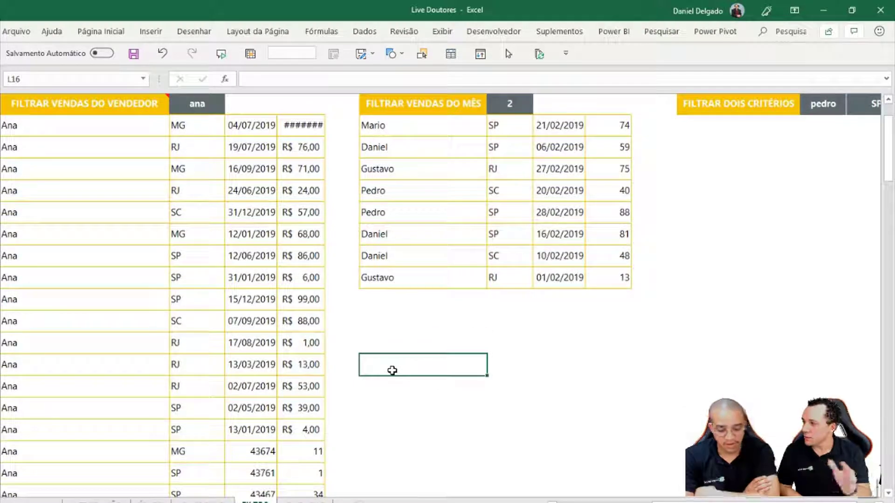
type("=M")
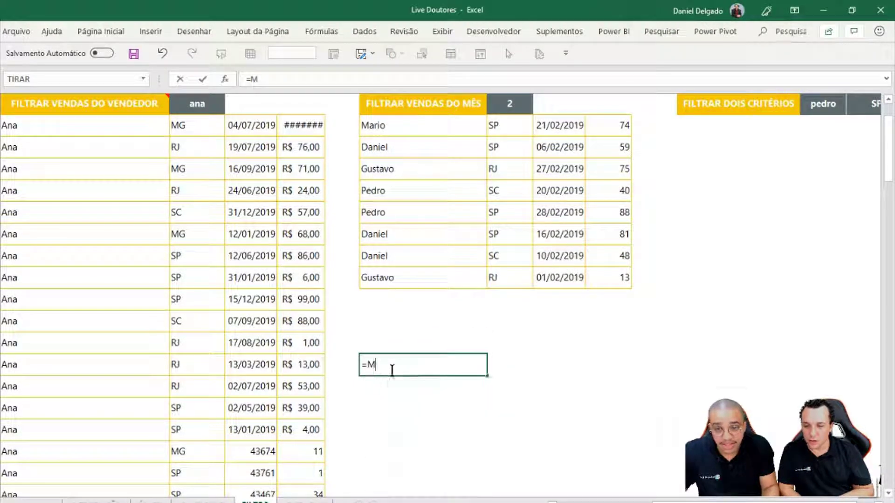
type("ês")
key("Tab")
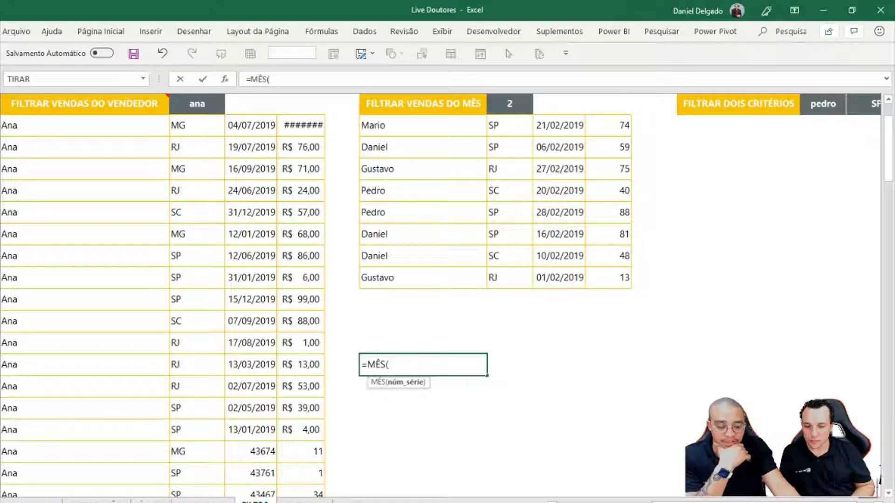
scroll(326, 299, "left", 3)
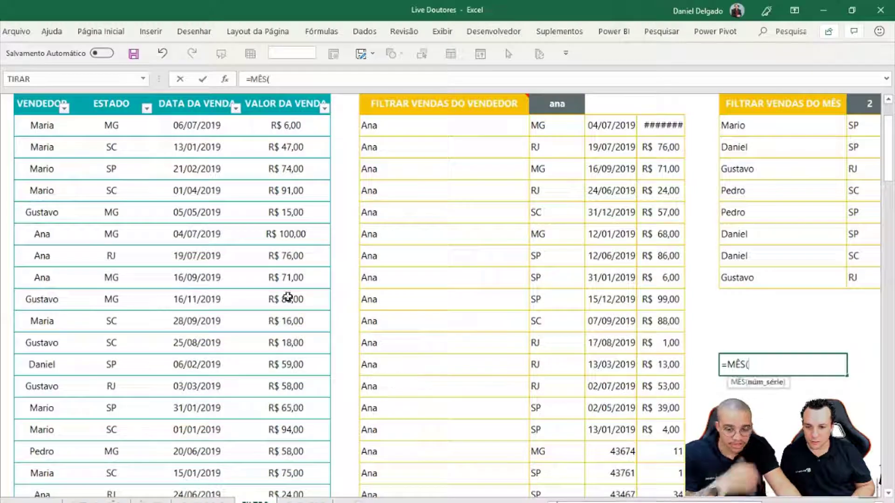
left_click(215, 213)
key("ctrl+space")
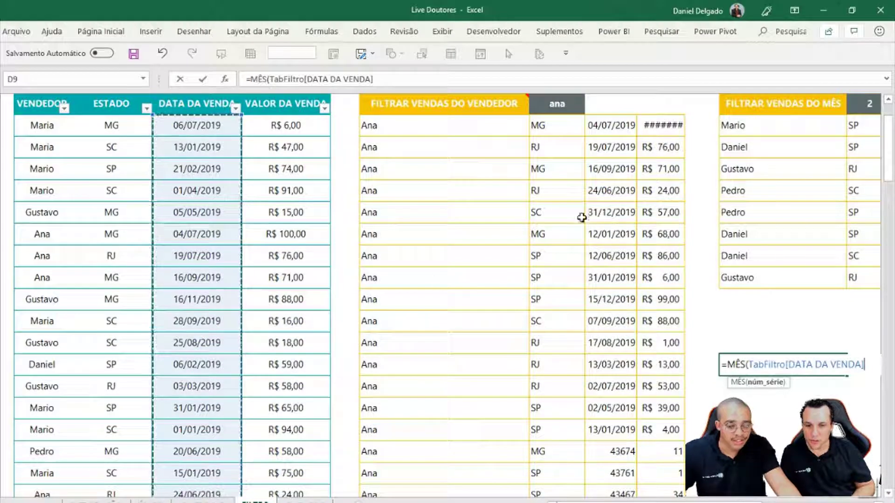
type(")")
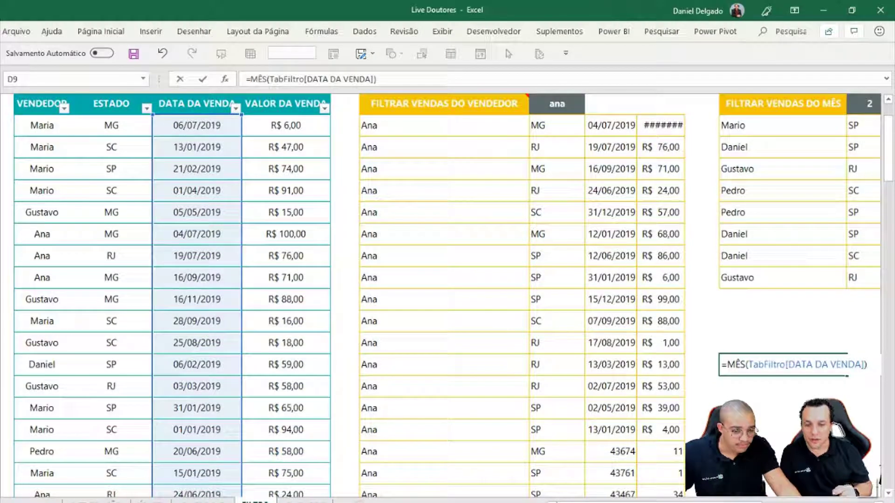
scroll(615, 381, "right", 3)
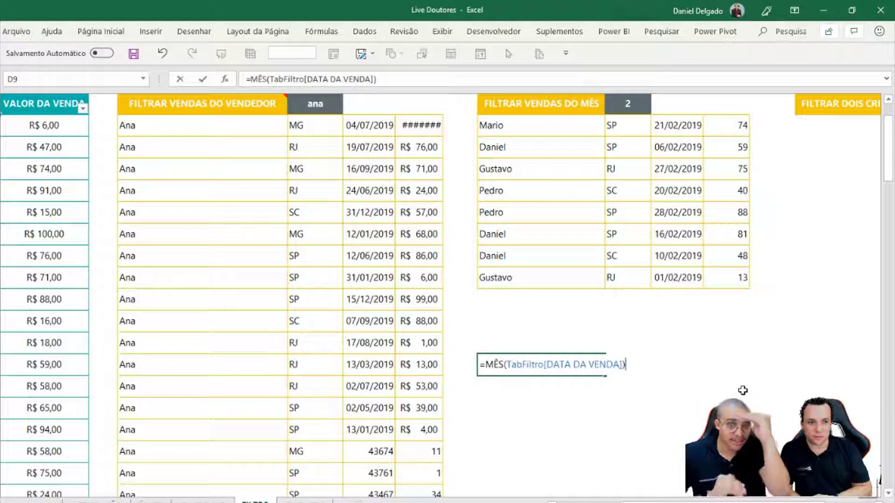
key("Return")
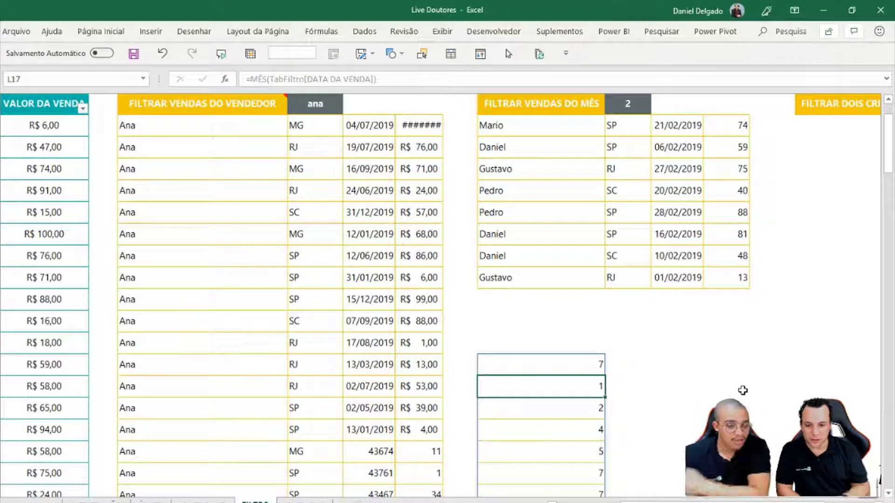
Look through the spilled month numbers below L16 and undo the MÊS formula entry.
scroll(631, 448, "down", 12)
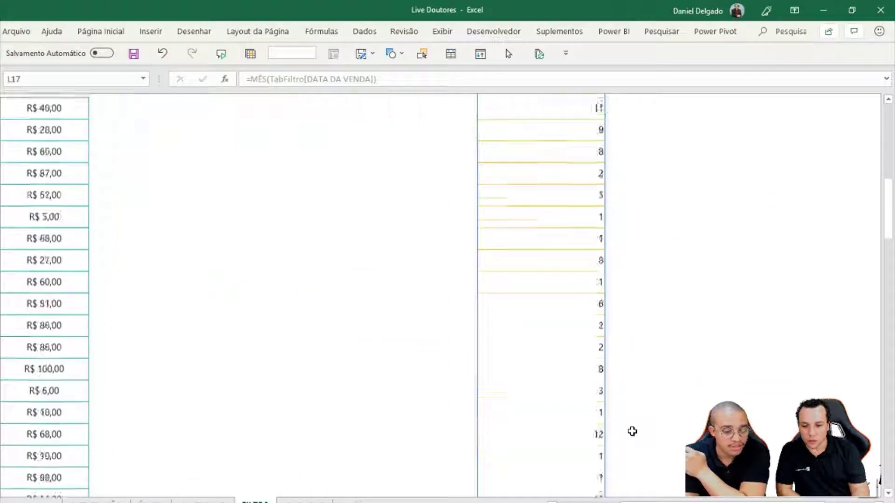
scroll(632, 432, "down", 10)
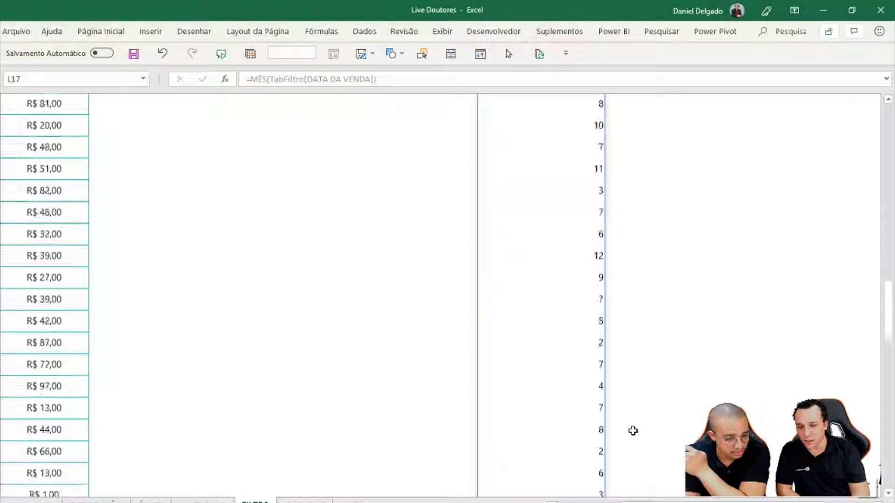
scroll(634, 422, "up", 20)
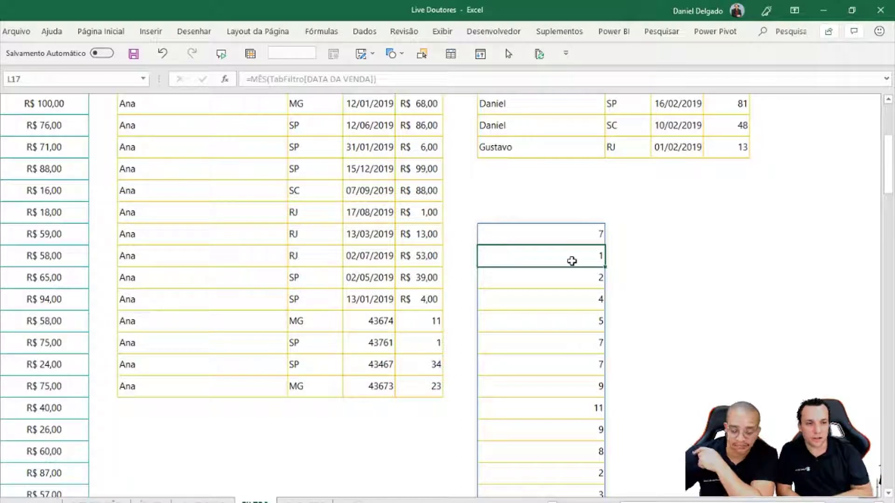
key("ctrl+z")
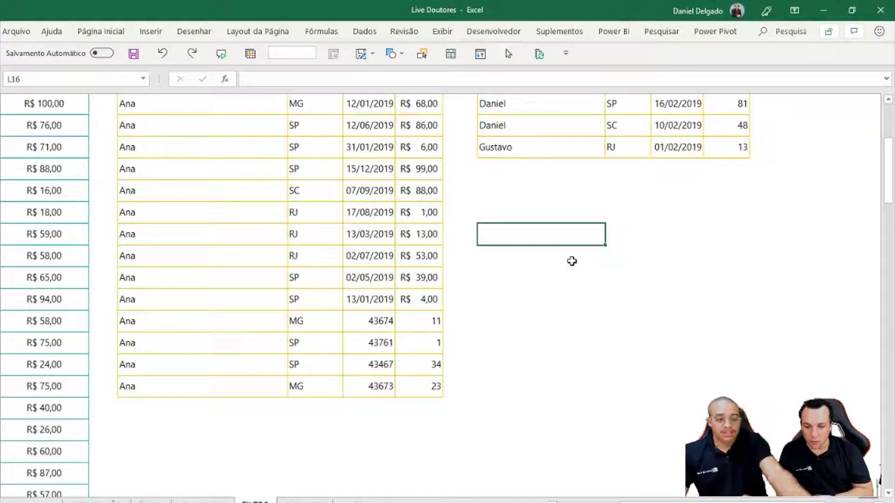
key("ctrl+z")
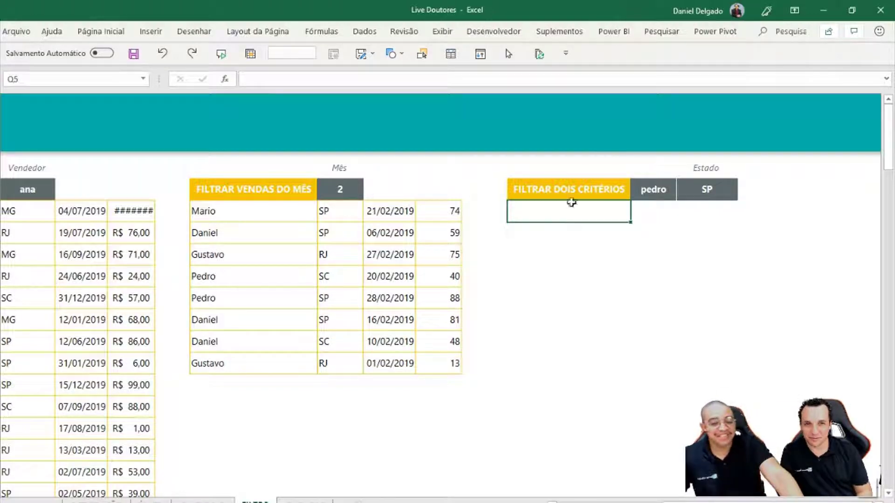
Start a formula in Q8, below FILTRAR DOIS CRITÉRIOS, with the TabFiltro[VENDEDOR] column.
left_click(534, 265)
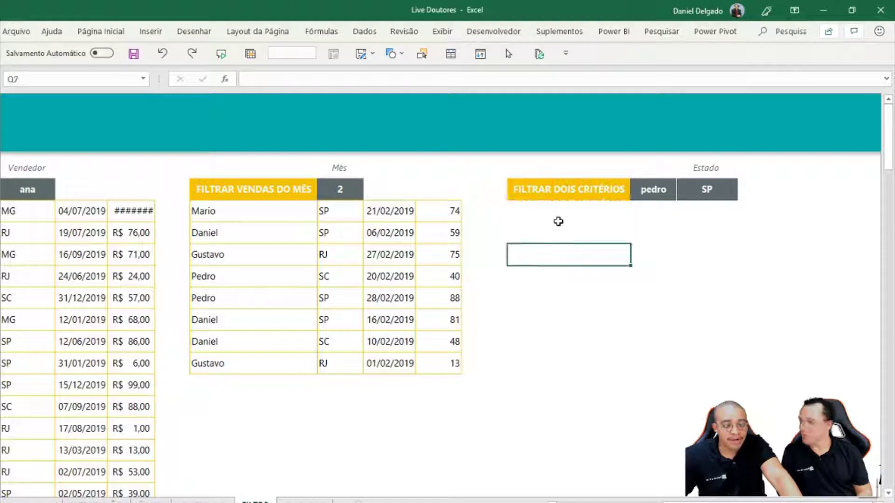
left_click(558, 218)
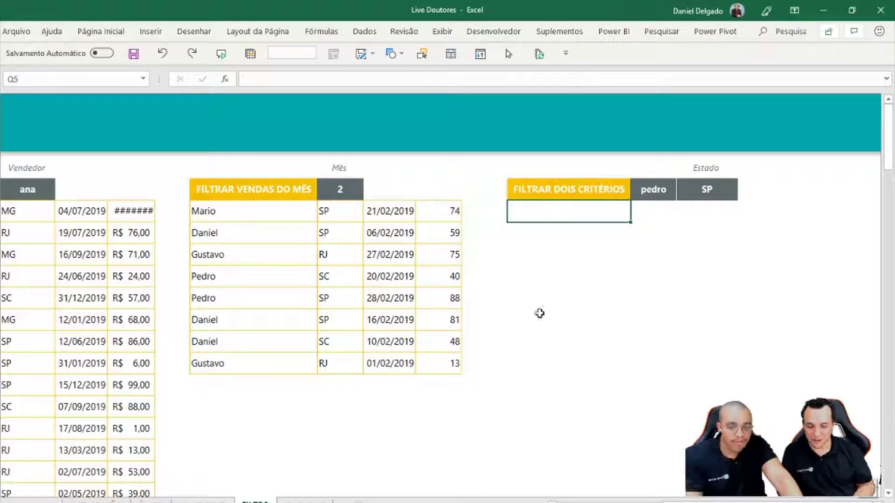
left_click(571, 298)
left_click(572, 270)
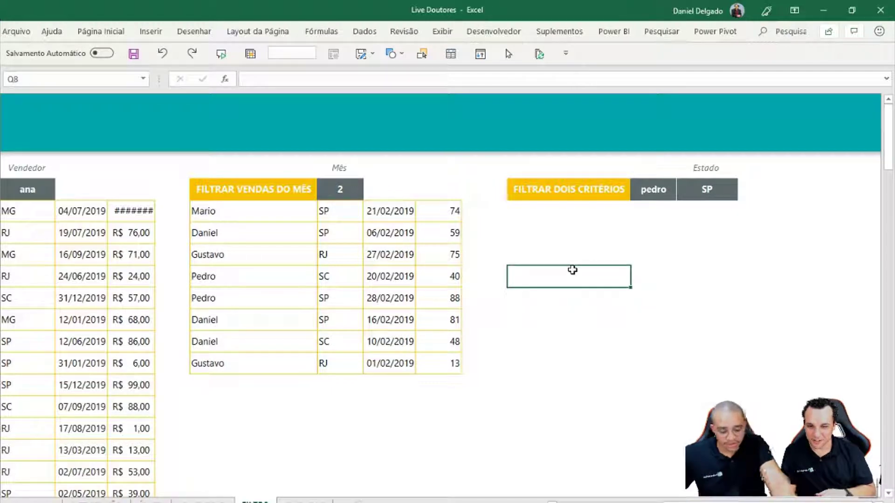
type("=")
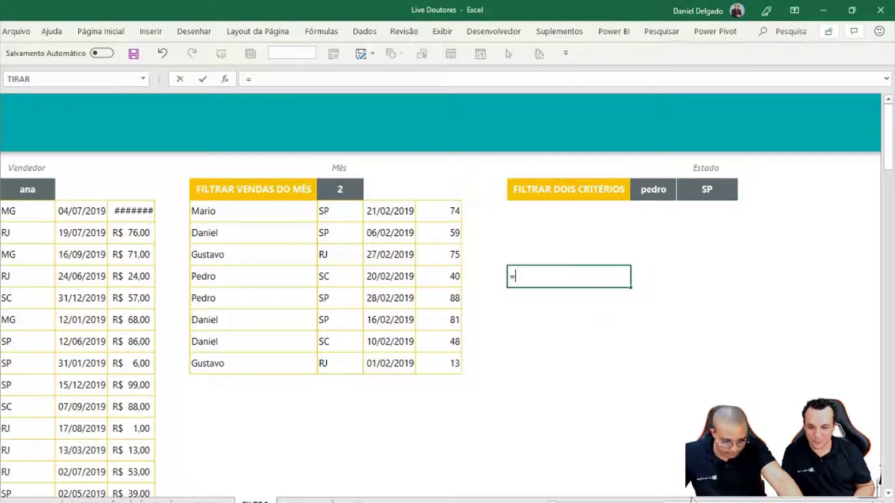
scroll(176, 370, "left", 5)
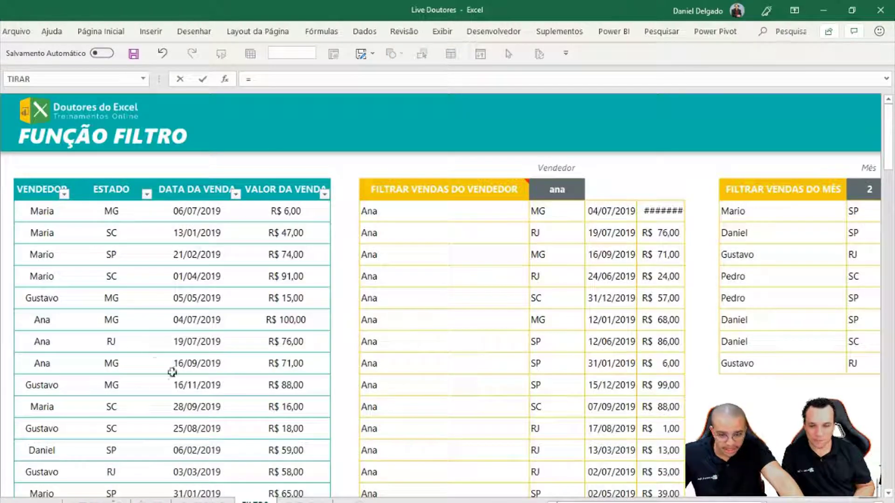
left_click(42, 279)
key("ctrl+space")
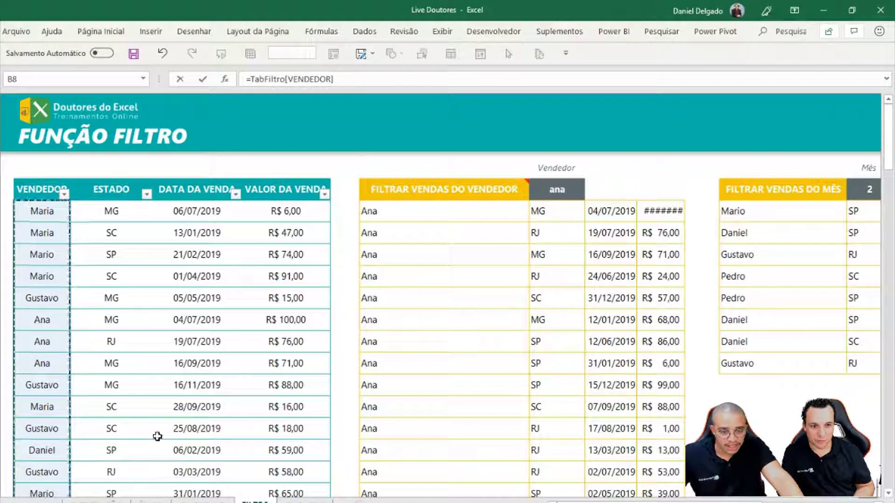
Extend the Q8 formula with &TabFiltro[ESTADO] so it joins the seller and state of every row, and enter it.
type("&")
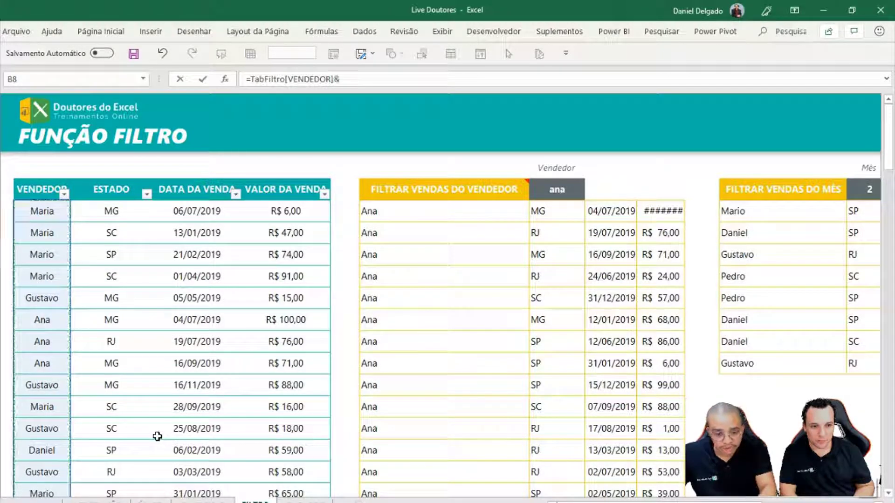
left_click(118, 346)
key("ctrl+space")
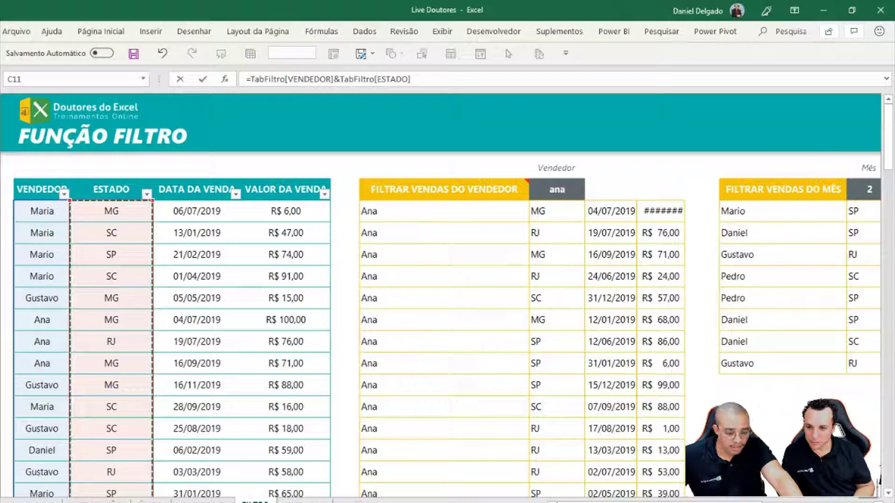
left_click_drag(606, 502, 722, 500)
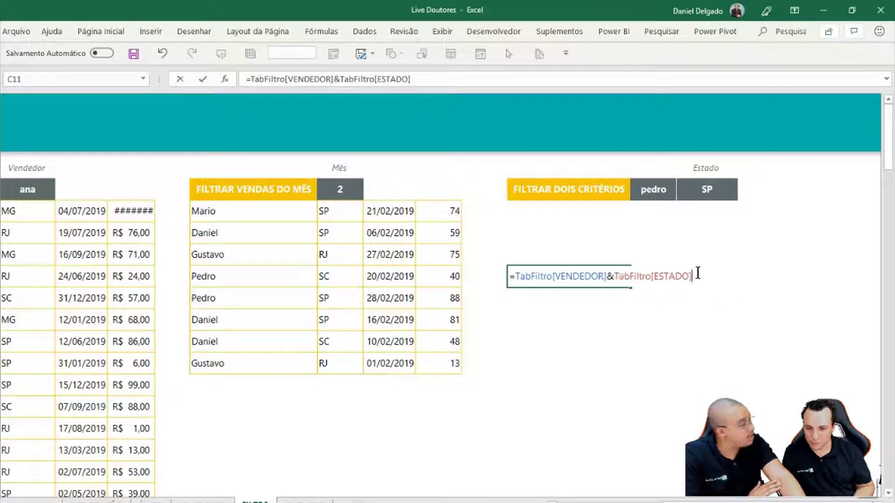
key("Return")
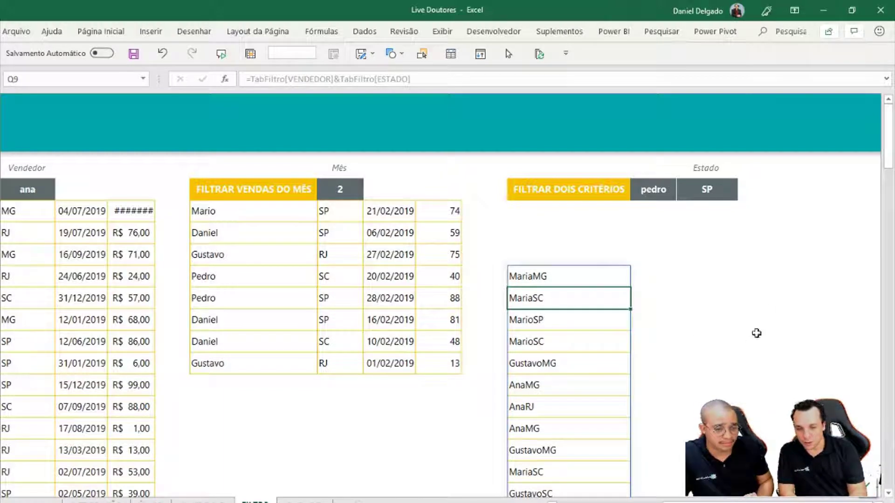
double_click(607, 280)
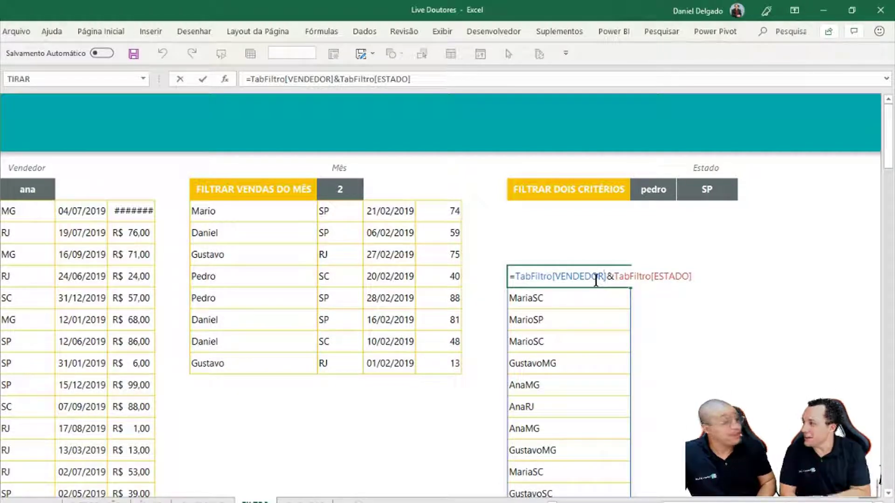
key("Return")
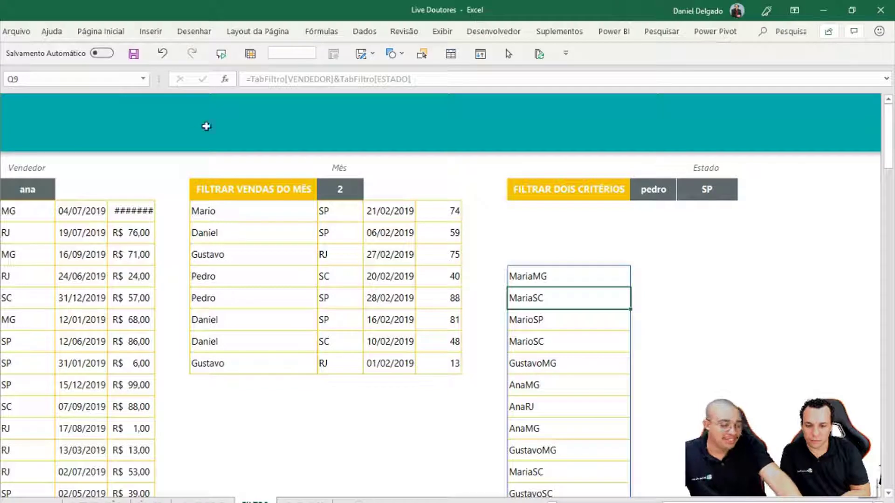
Compare the joined list with the two criteria cells R4 and S4, and delete the spilled formula from Q8.
left_click(663, 195)
left_click(724, 192)
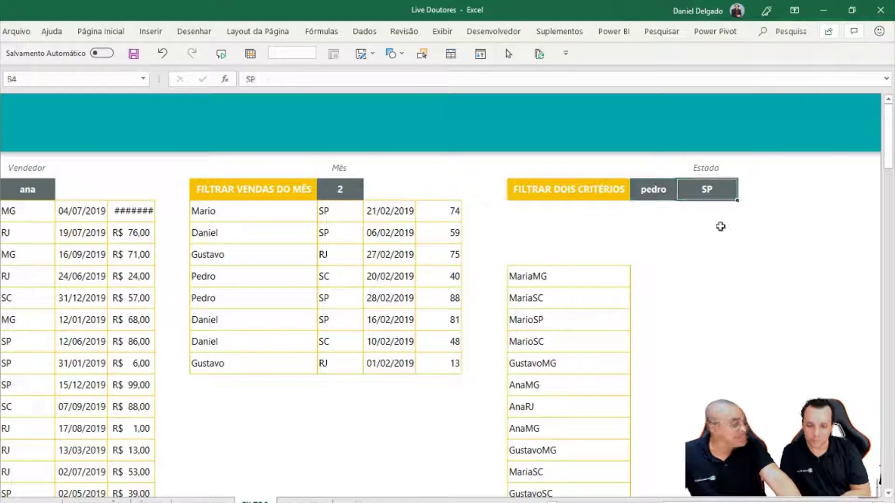
left_click(588, 281)
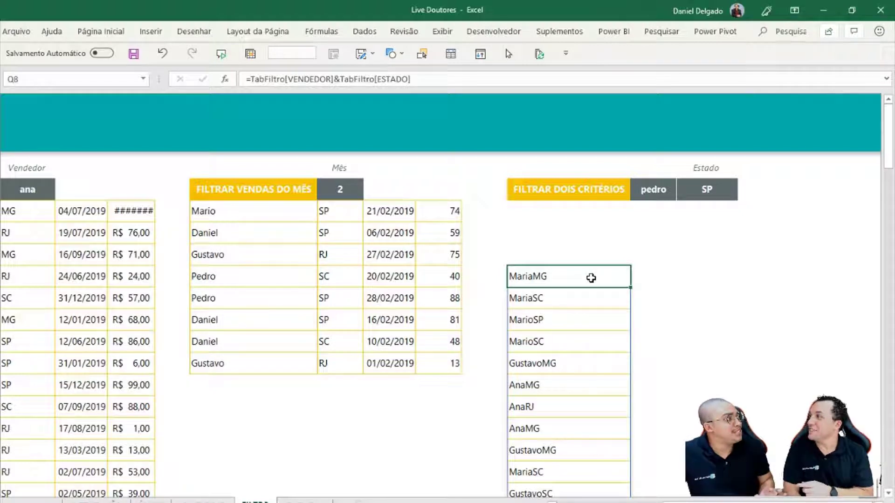
key("ctrl+shift+Down")
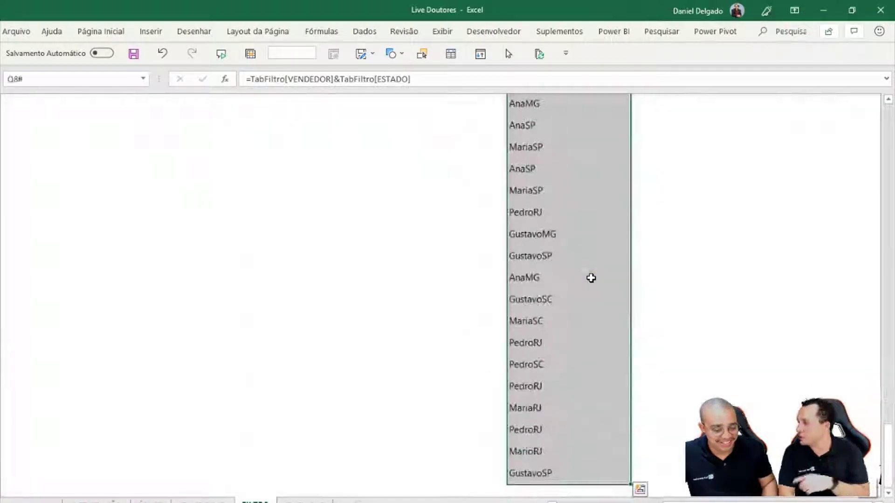
key("Delete")
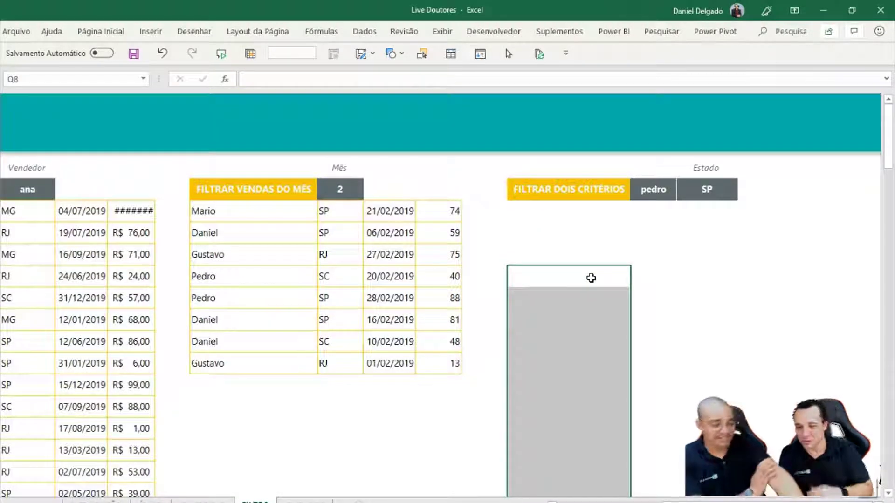
Start a FILTRO formula in Q5, below FILTRAR DOIS CRITÉRIOS, with the whole TabFiltro table as its array.
left_click(565, 213)
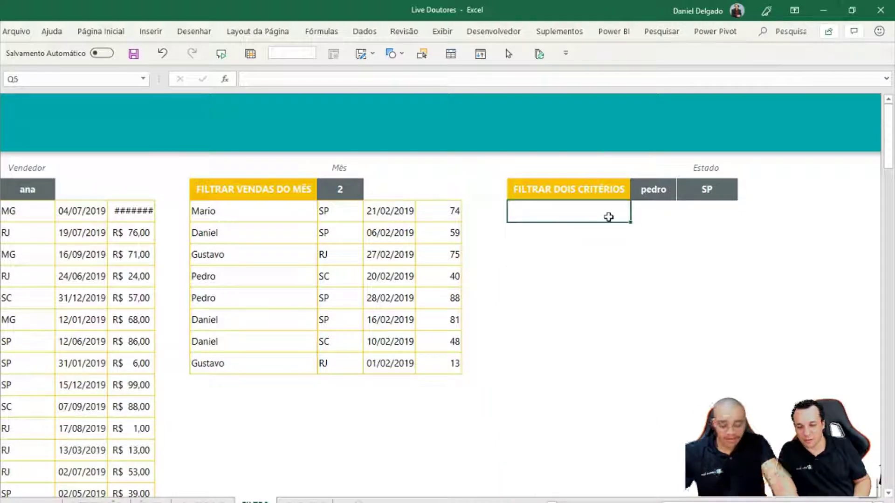
type("=FILTRO(")
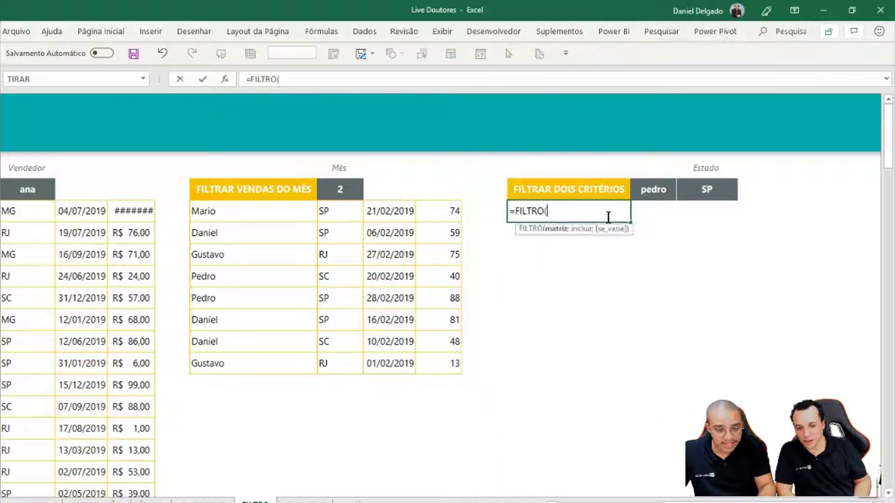
type("TabFiltro")
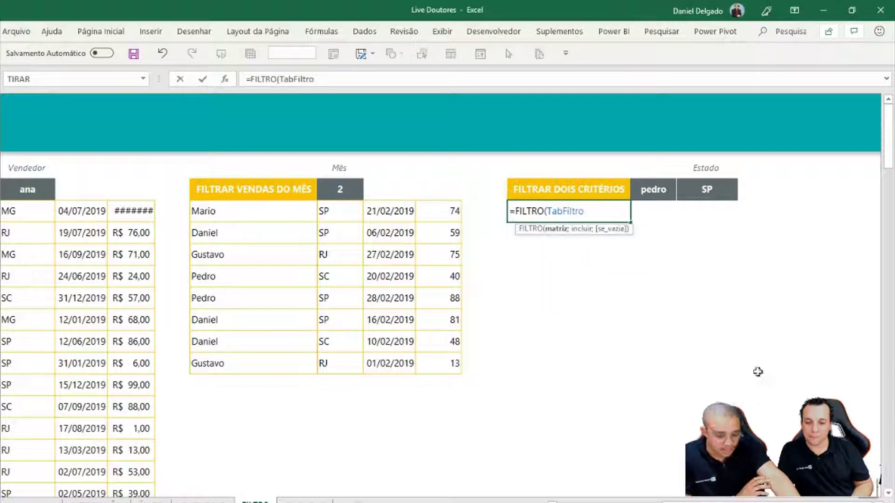
scroll(440, 336, "left", 5)
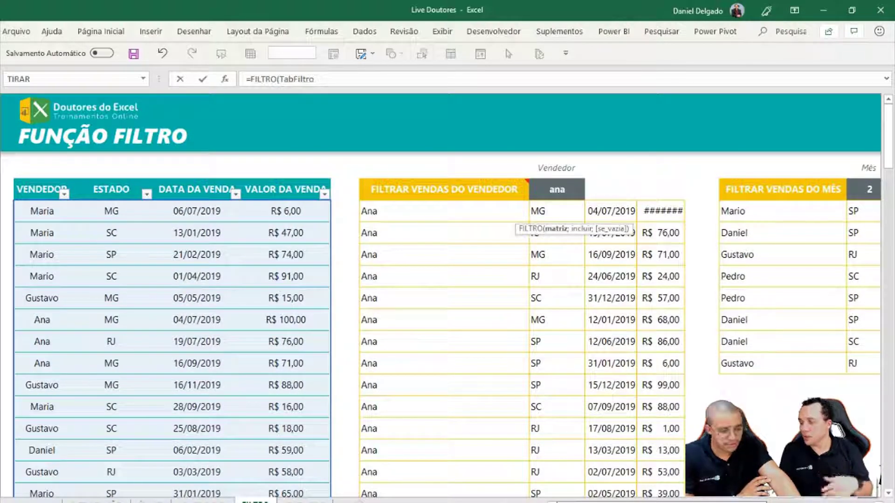
scroll(440, 336, "right", 5)
scroll(440, 336, "left", 2)
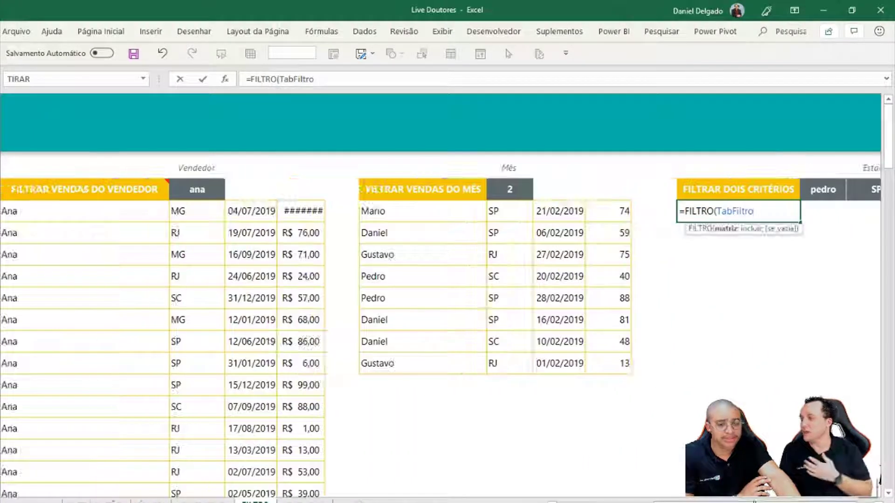
left_click(373, 80)
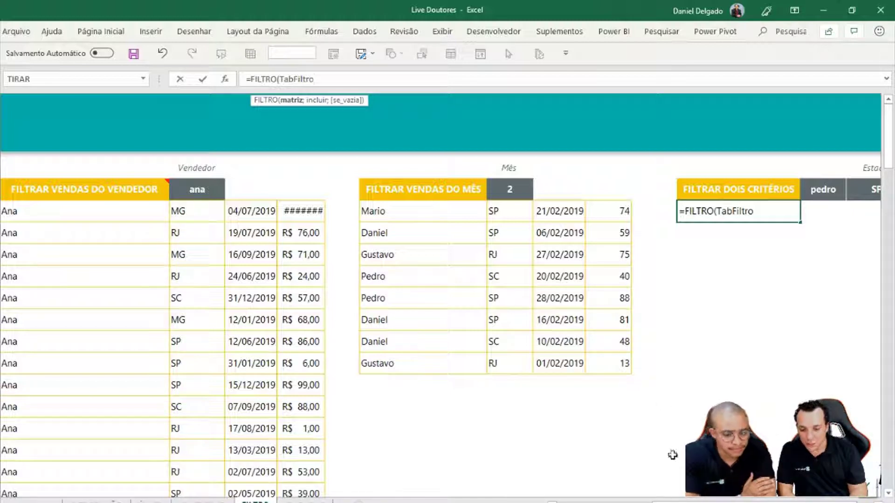
scroll(607, 466, "left", 3)
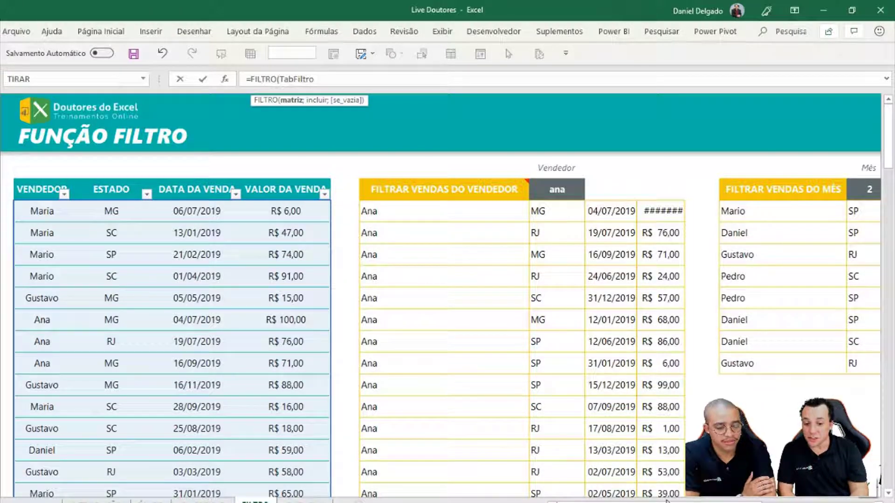
left_click_drag(555, 502, 671, 502)
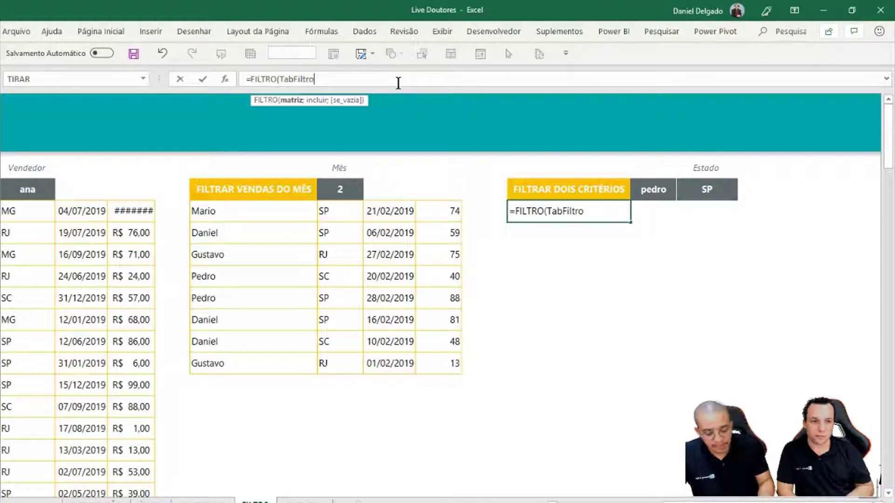
type(";")
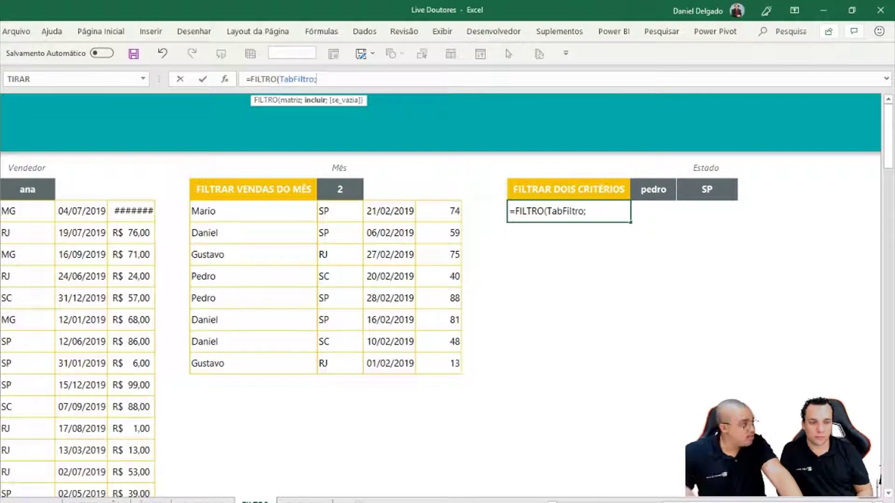
Add TabFiltro[VENDEDOR]&TabFiltro[ESTADO] as the joined columns of the FILTRO formula's include argument.
scroll(544, 493, "left", 6)
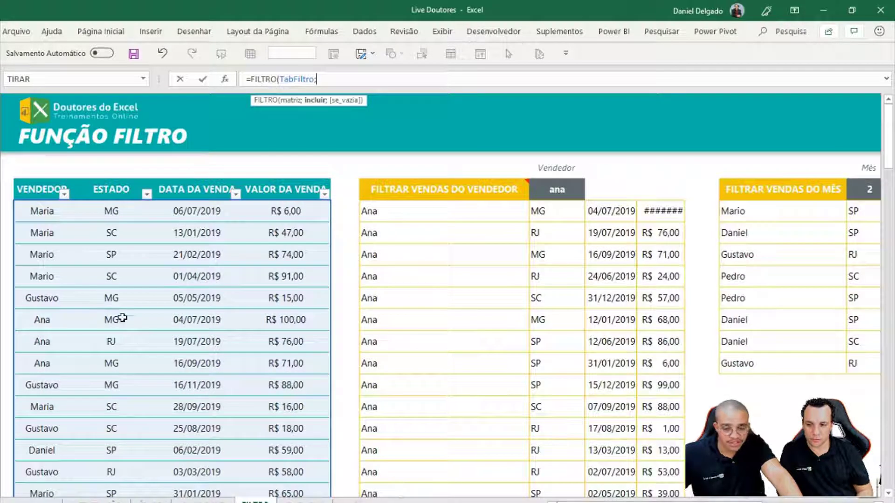
left_click(46, 276)
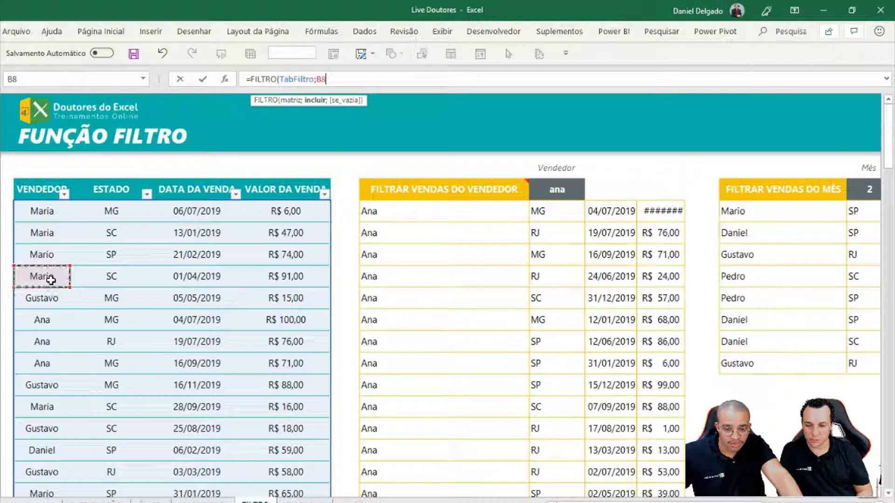
key("ctrl+space")
type("&")
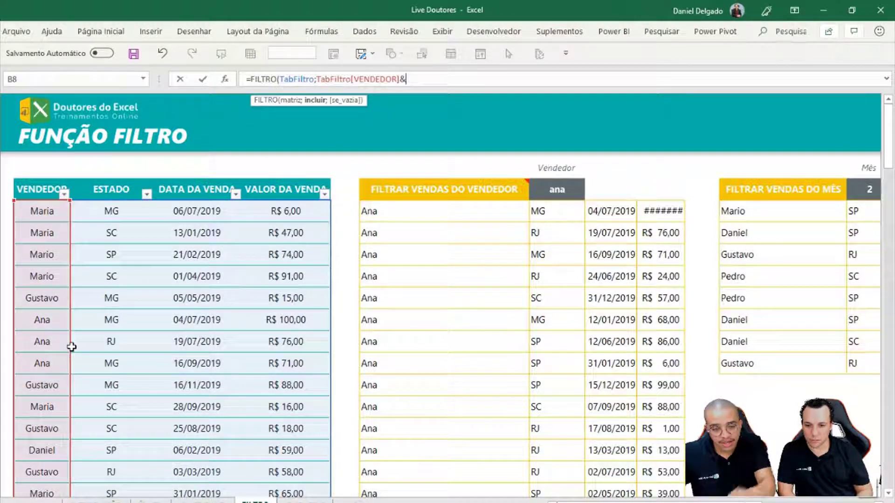
left_click(110, 312)
key("ctrl+space")
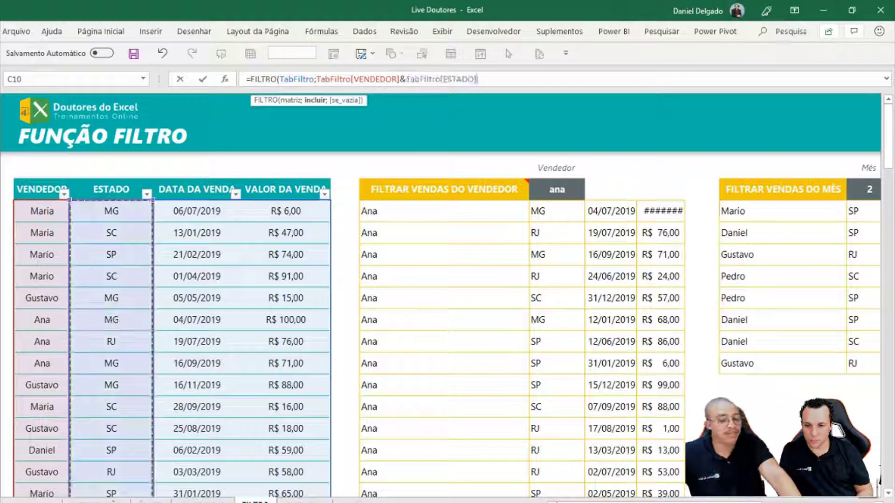
Complete the FILTRO formula in Q5 by setting the joined columns equal to R4&S4, and enter it.
left_click_drag(574, 502, 602, 502)
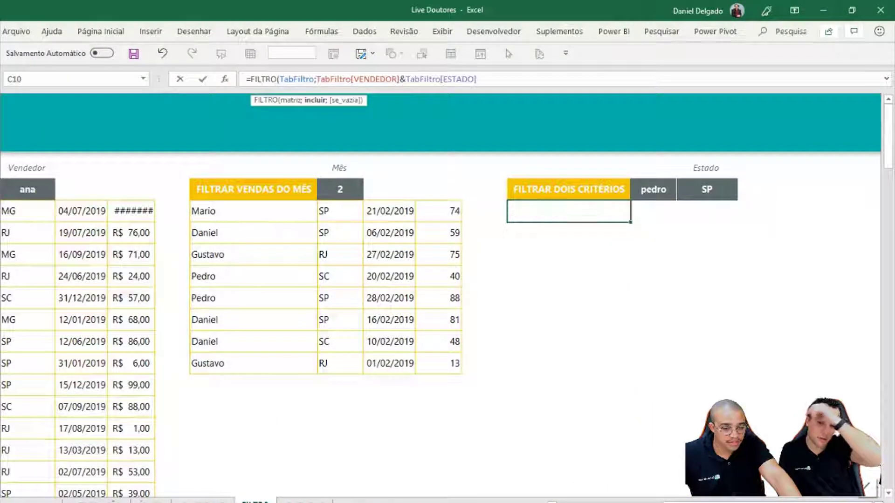
scroll(602, 501, "right", 2)
scroll(596, 211, "right", 1)
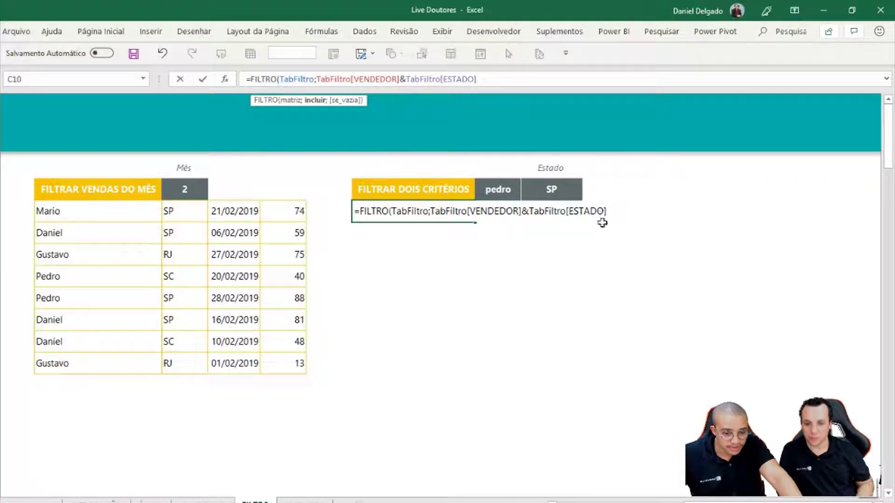
left_click(600, 215)
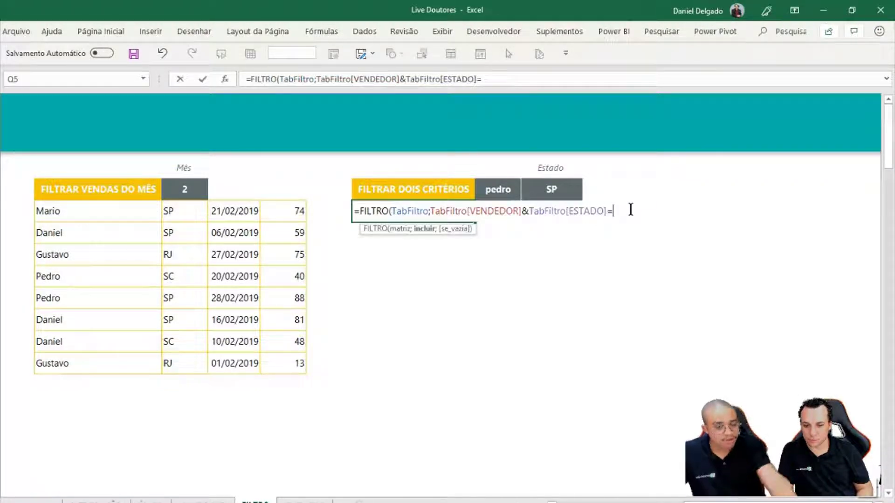
left_click(506, 188)
type("&")
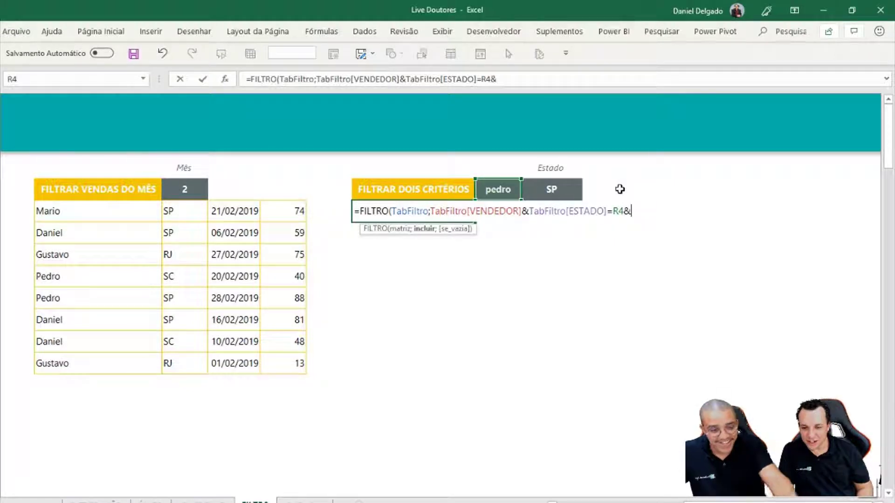
left_click(567, 194)
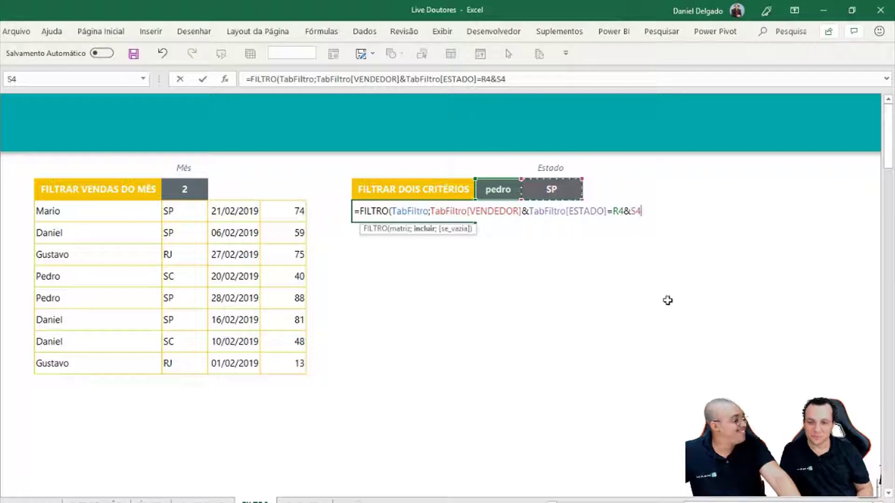
type(")")
key("Return")
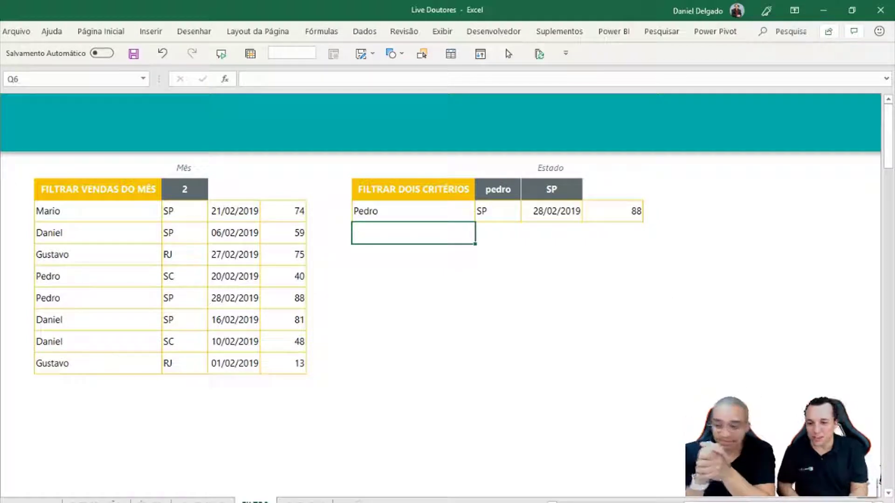
Review the FILTRO formula in Q5 and change the seller criterion in R4 to another seller from the sales table.
left_click(523, 186)
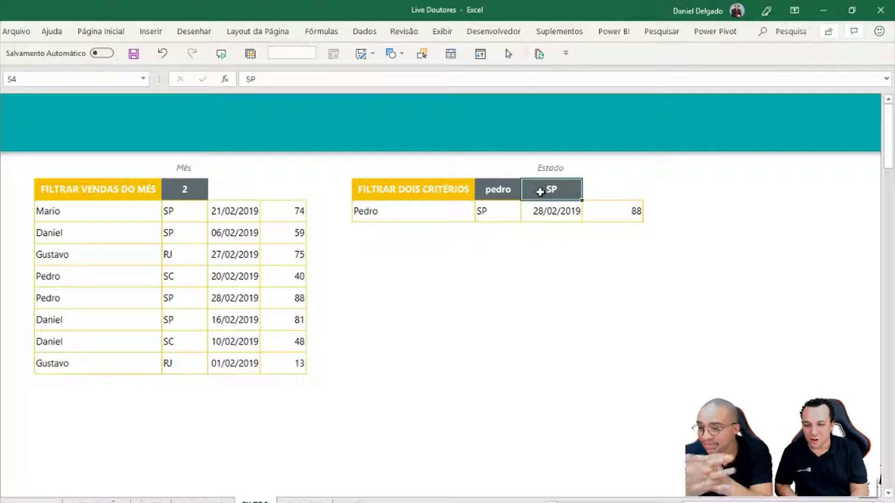
left_click(379, 210)
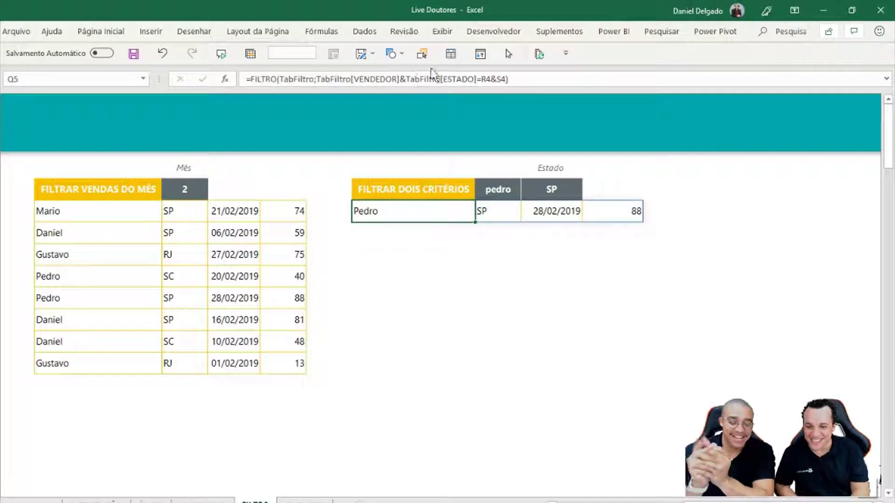
left_click(497, 190)
type("Maria")
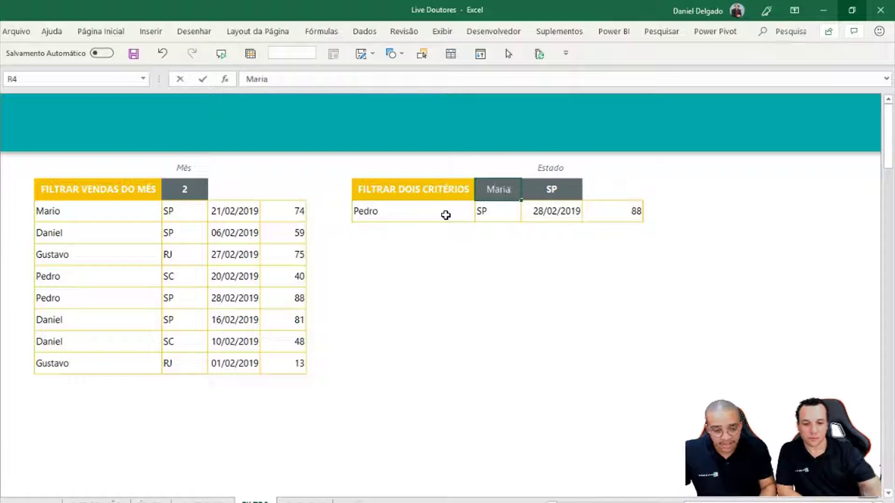
key("Return")
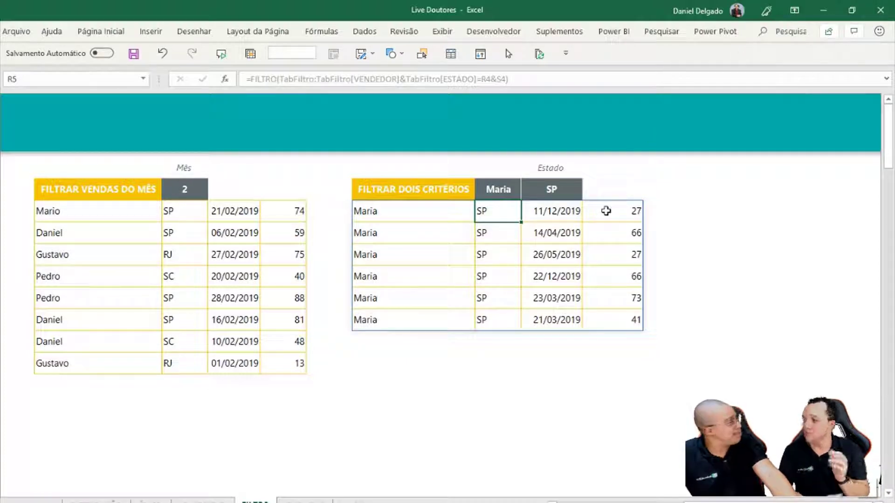
Nest the FILTRO formula in Q5 inside a CLASSIFICAR function so the filtered rows serve as its array.
left_click(400, 214)
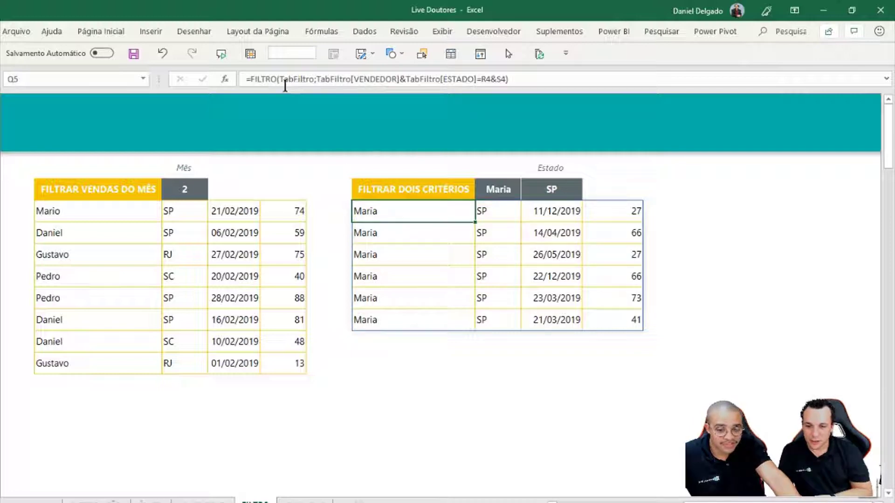
left_click(249, 79)
type("cla")
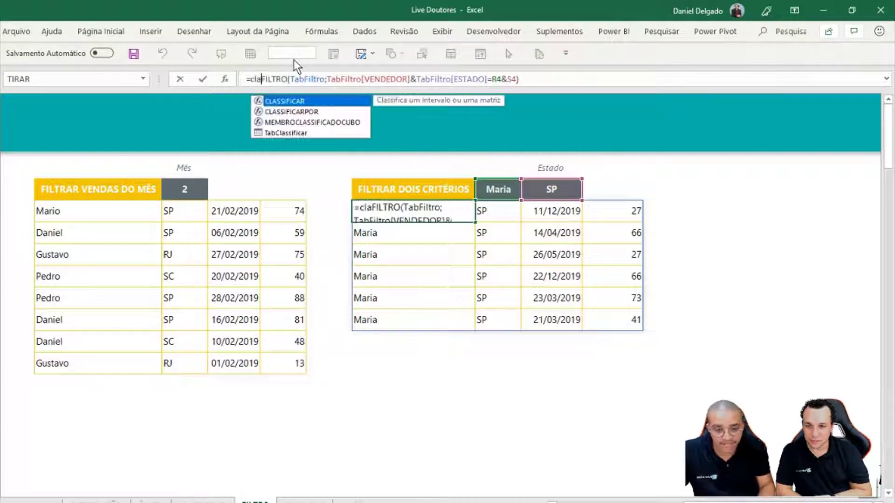
key("Tab")
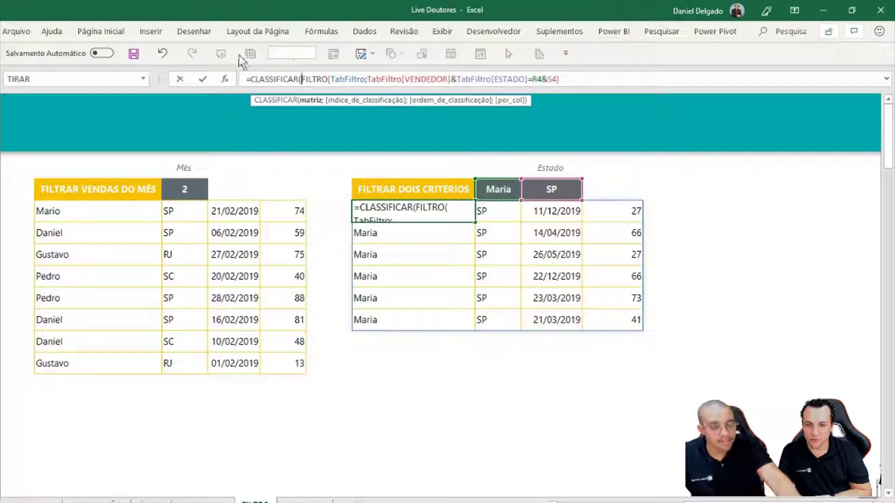
left_click_drag(306, 79, 415, 79)
left_click_drag(360, 80, 562, 79)
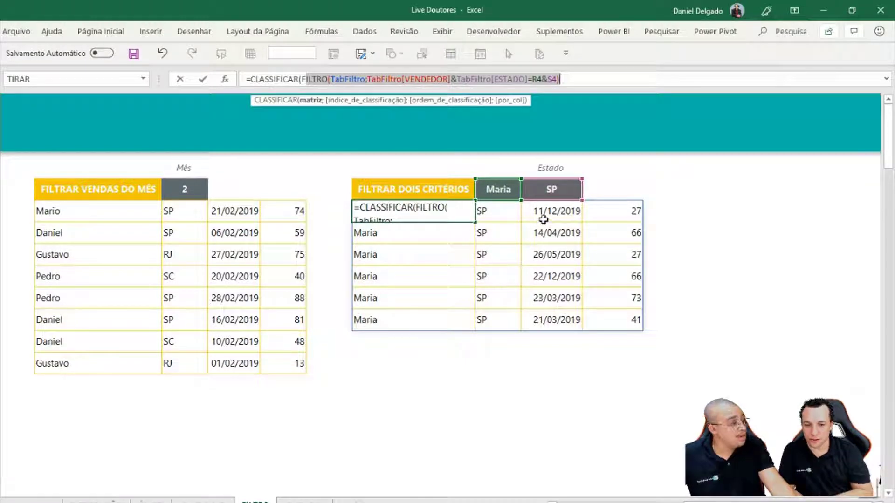
Set the CLASSIFICAR sort index to column 4, close the formula in Q5 and enter it.
left_click(569, 80)
type(";")
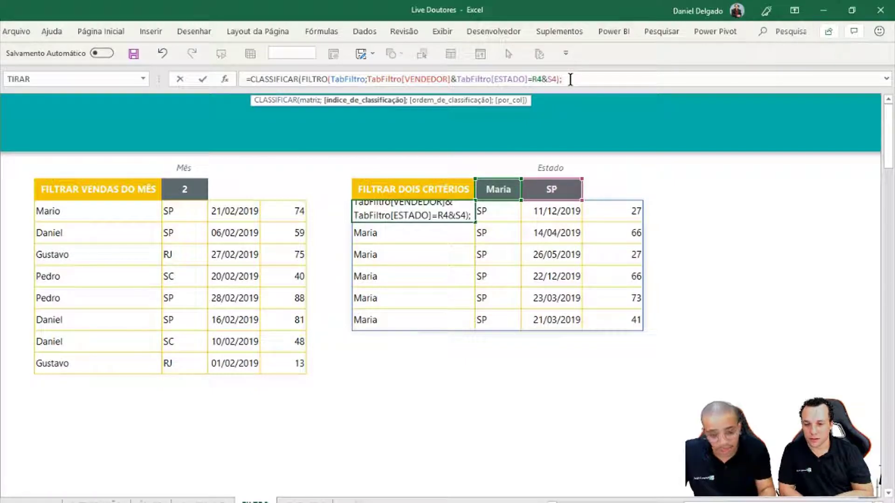
type("4)")
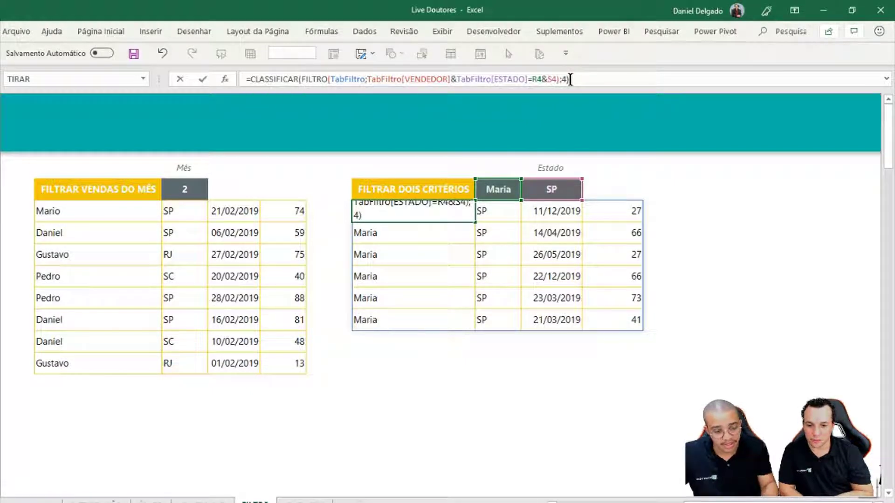
key("Return")
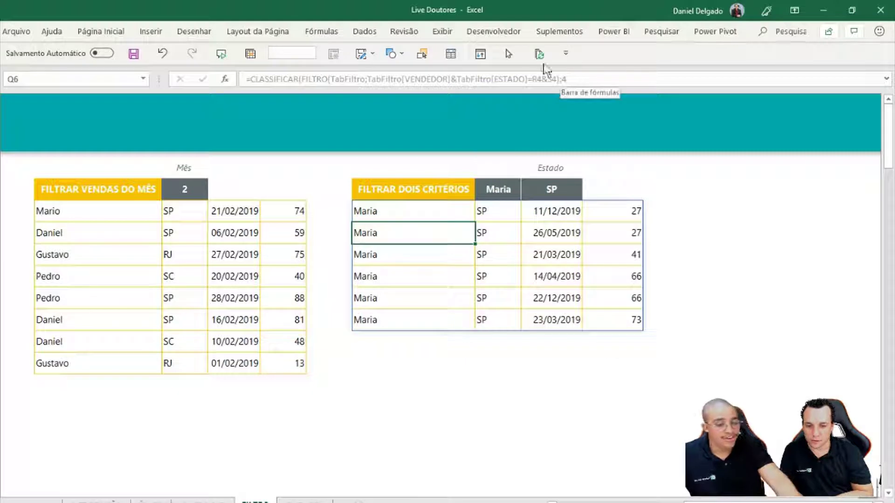
left_click(631, 213)
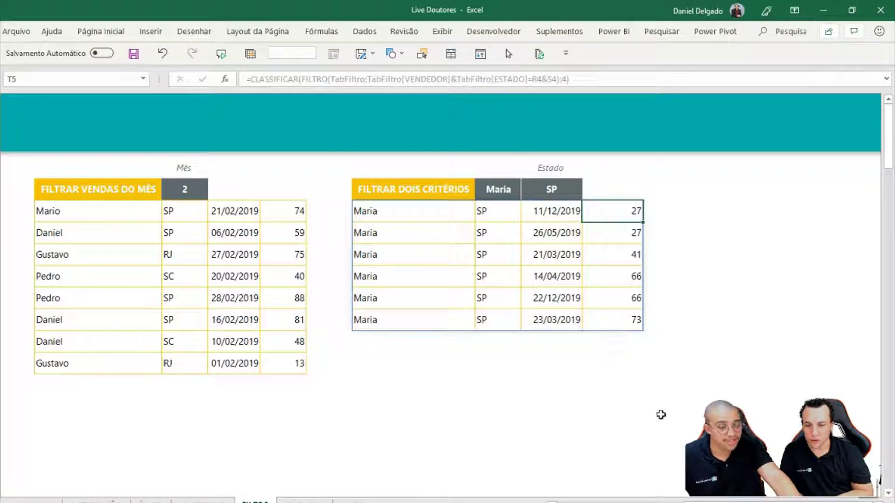
Add -1 as the sort order of the CLASSIFICAR formula in Q5 for descending sorting, and enter it.
left_click(421, 220)
left_click(611, 83)
key("BackSpace")
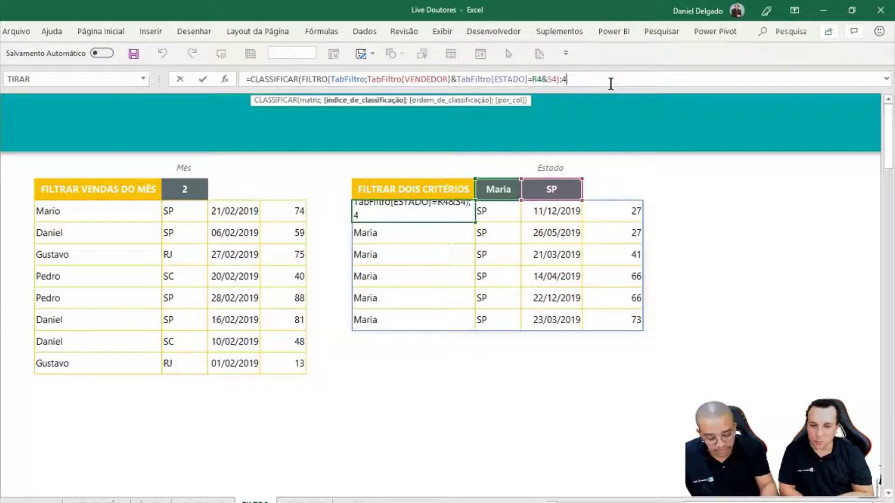
type(";")
type("-1")
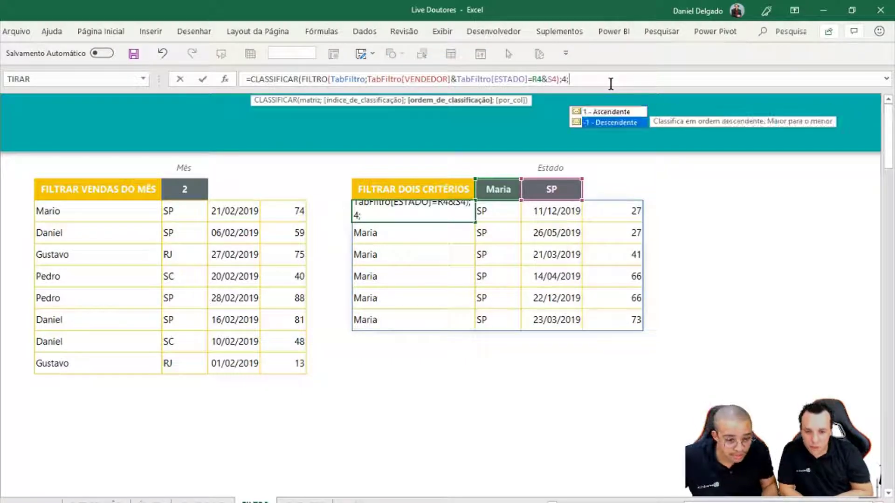
type(")")
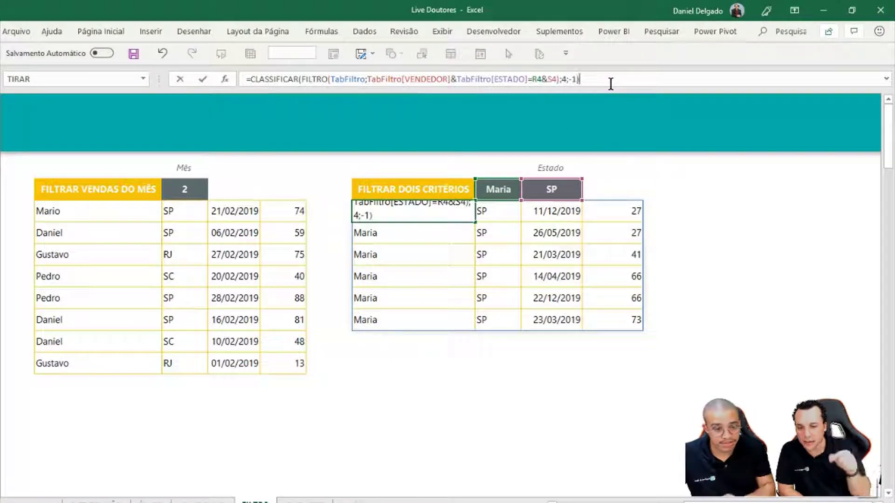
left_click(571, 80)
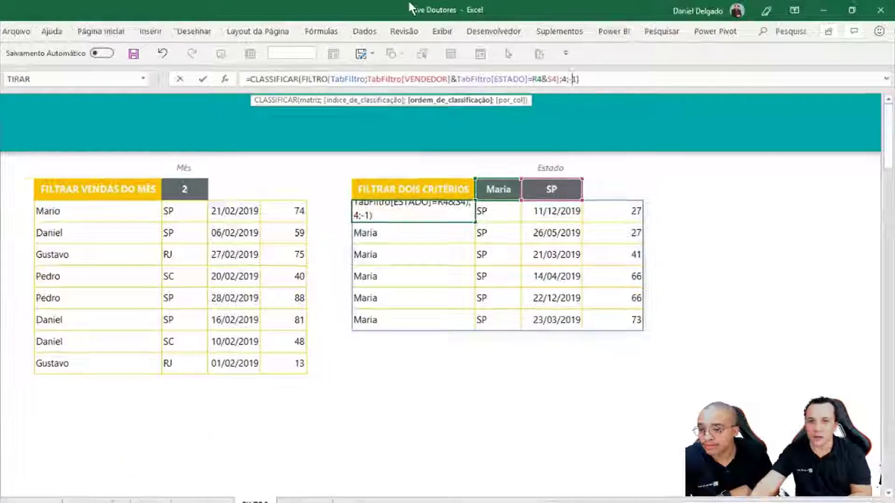
key("Return")
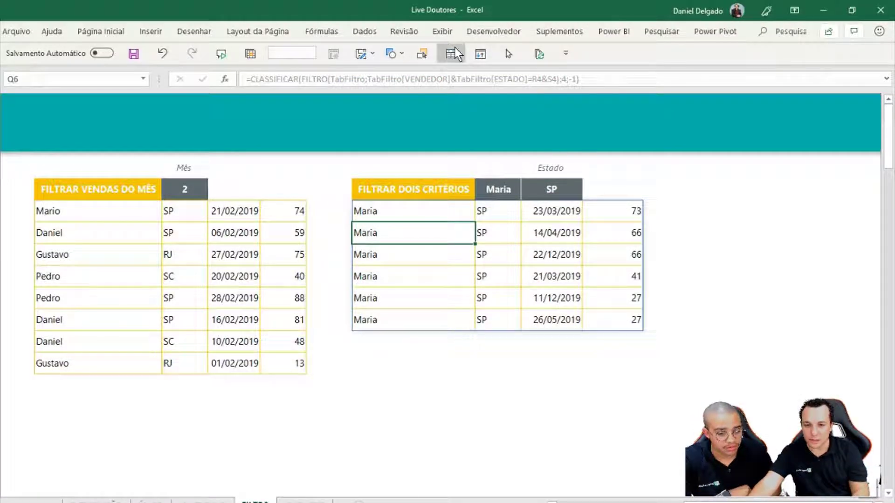
left_click(587, 77)
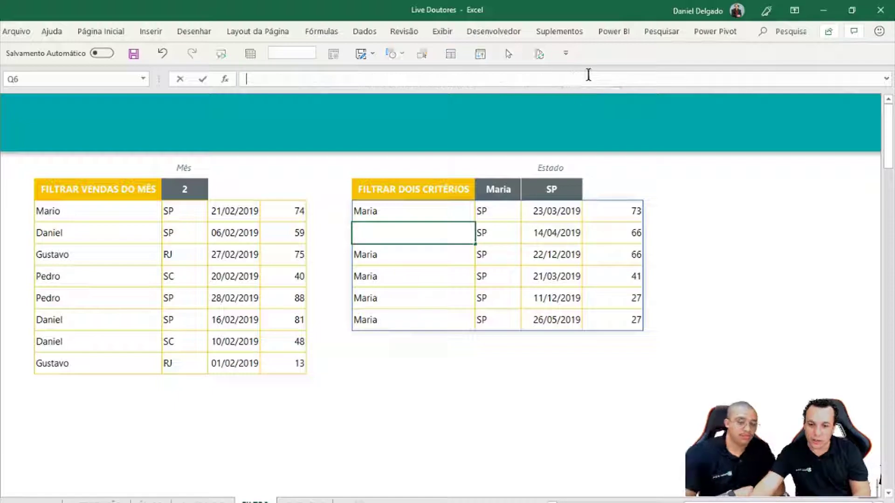